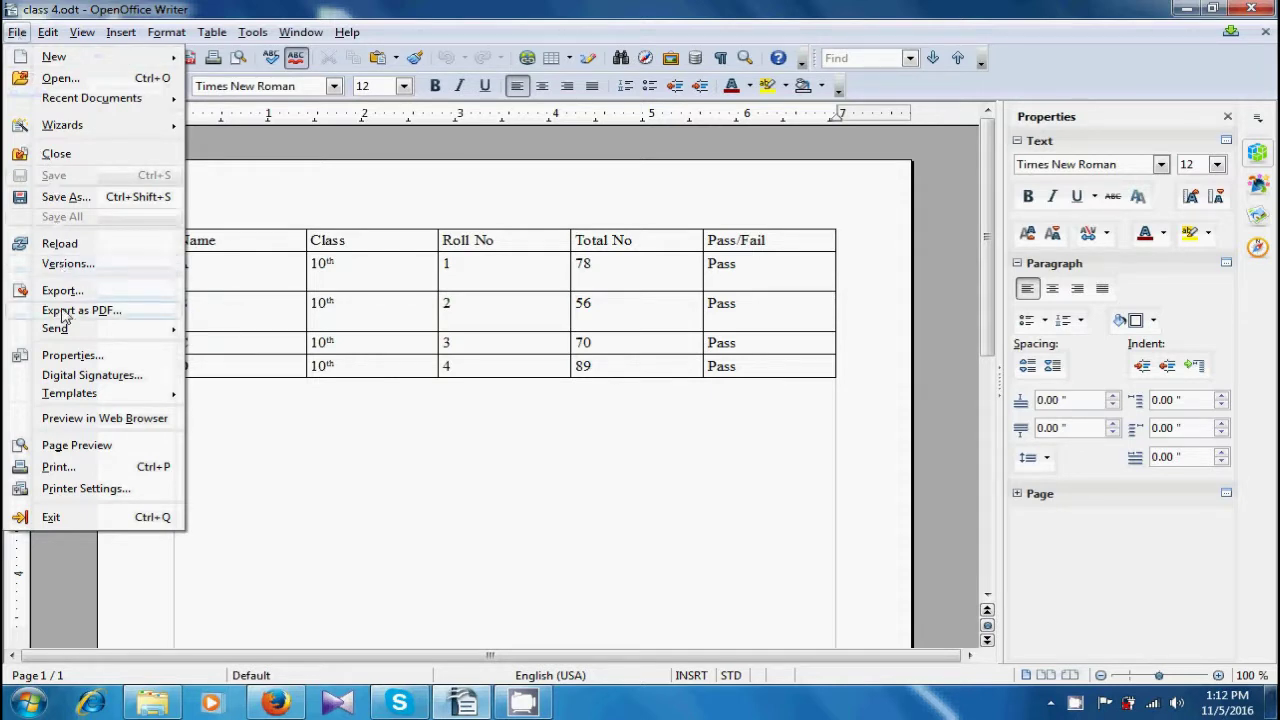
- Choose E-mail as PDF from File > Send for class 4.odt
mouse_move(63, 333)
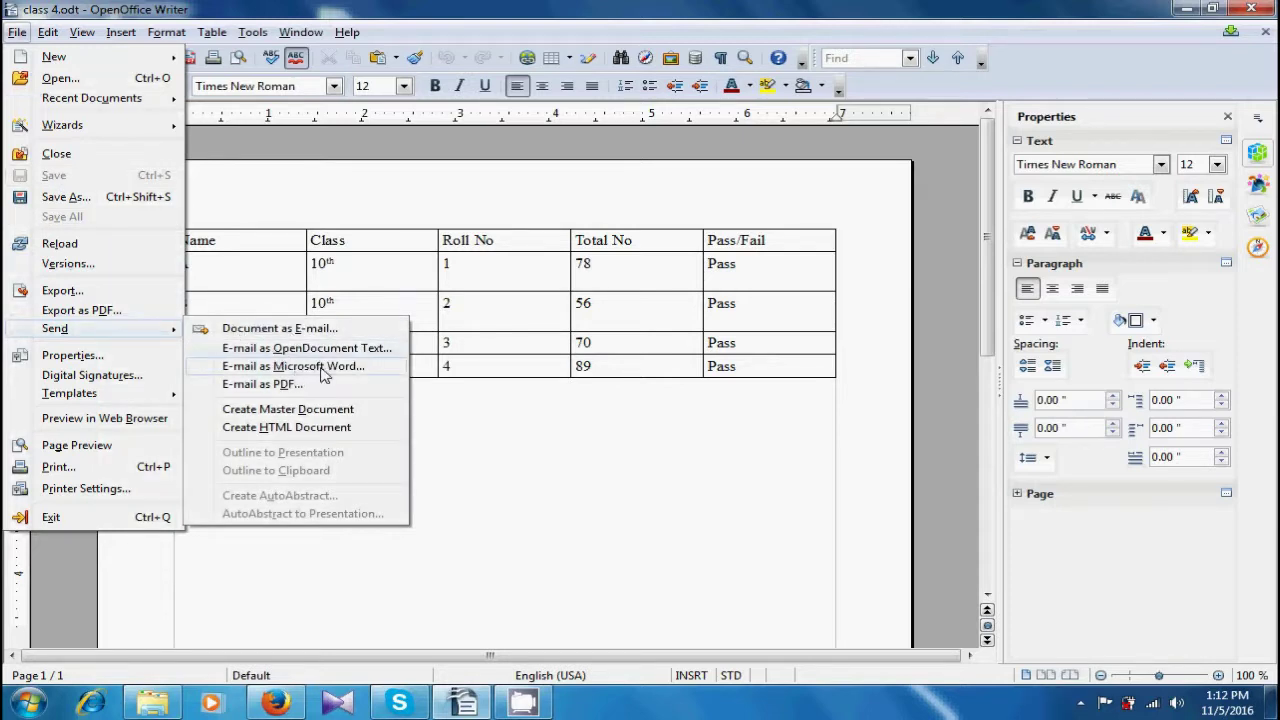
click(266, 389)
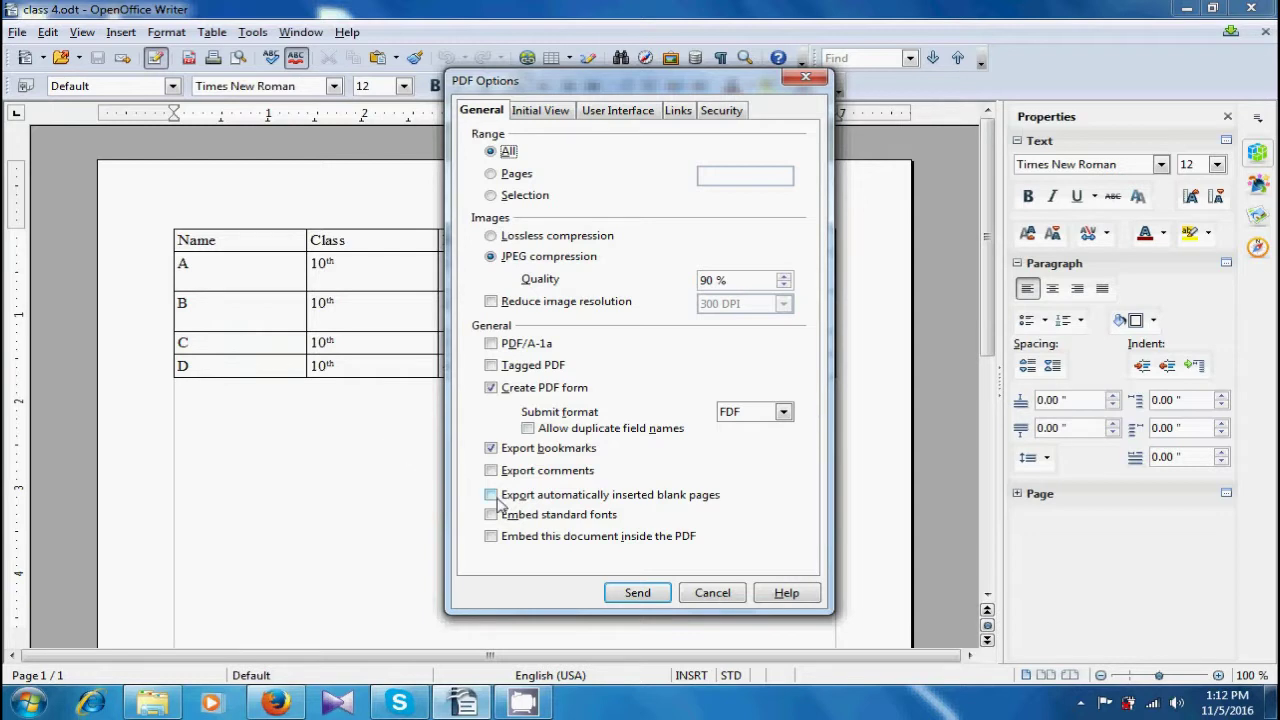
- Confirm the PDF Options to create class 4.pdf and attach it to a new e-mail
click(645, 594)
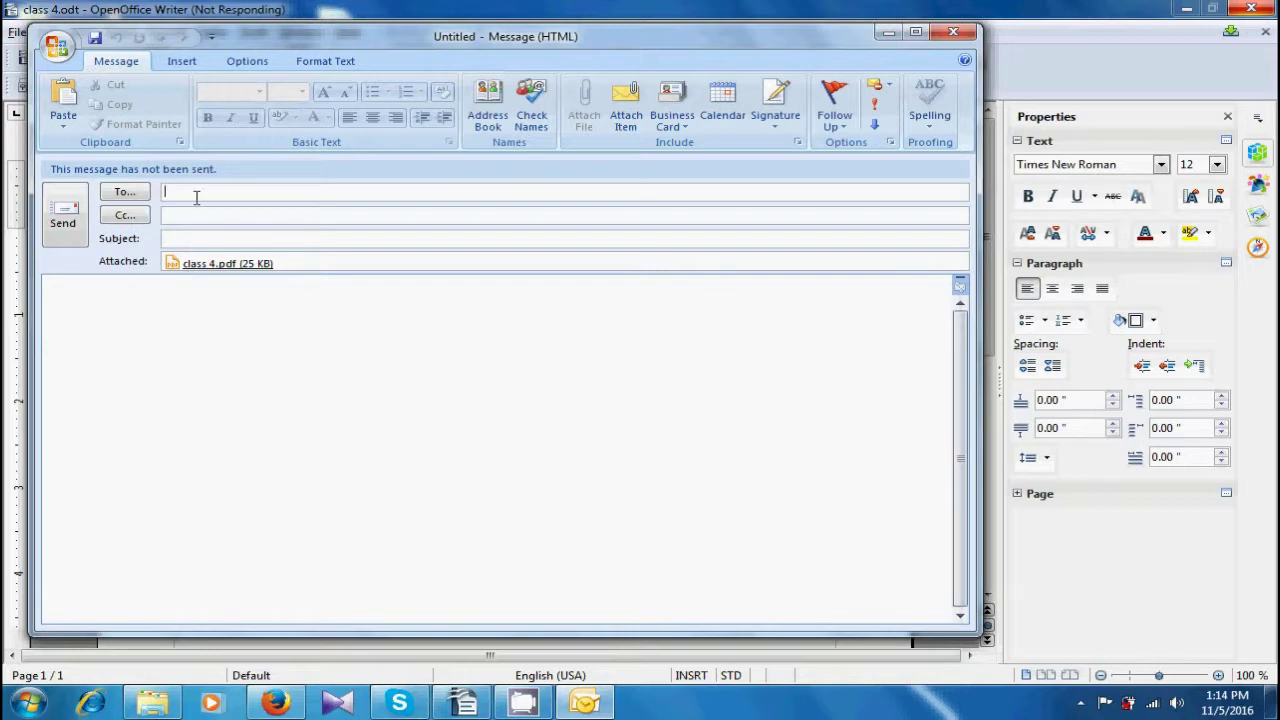
- Enter the recipient's e-mail address in the To field and send the message with class 4.pdf
text(h)
key(BackSpace)
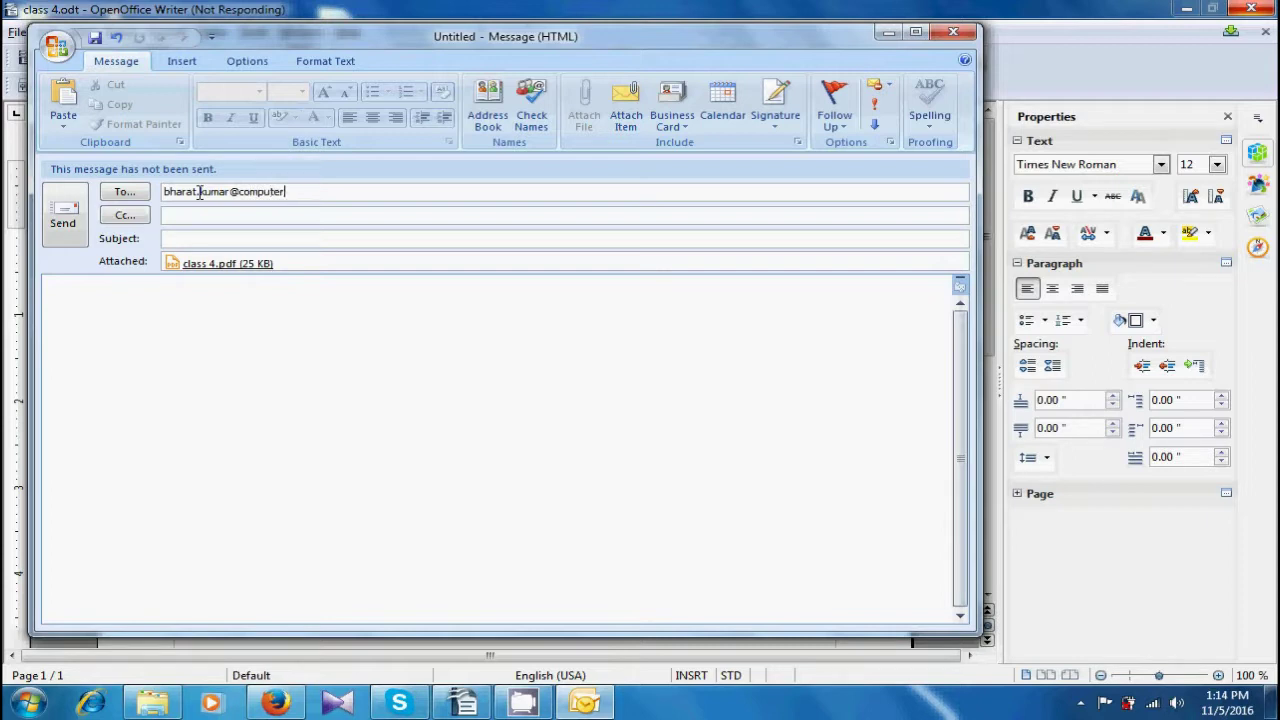
click(60, 222)
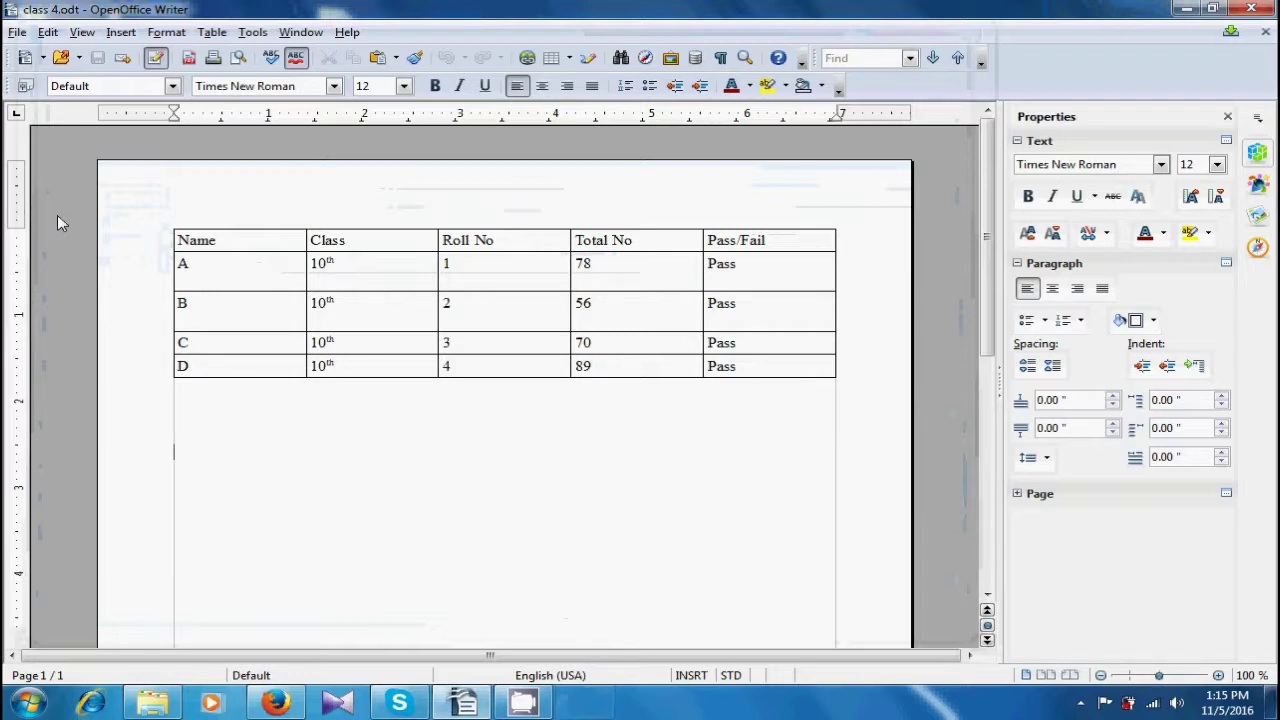
click(1080, 703)
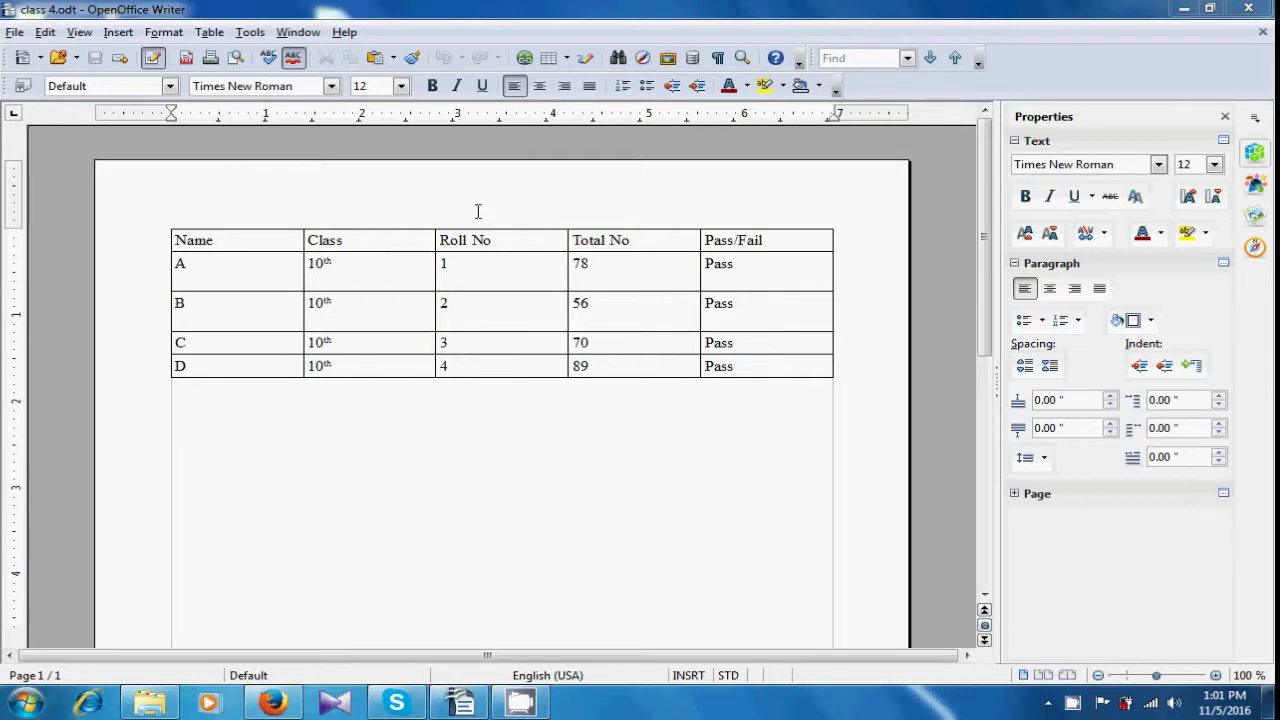
- Save class 4 as a new template named 'computer Shiksha' via File > Templates > Save
click(15, 33)
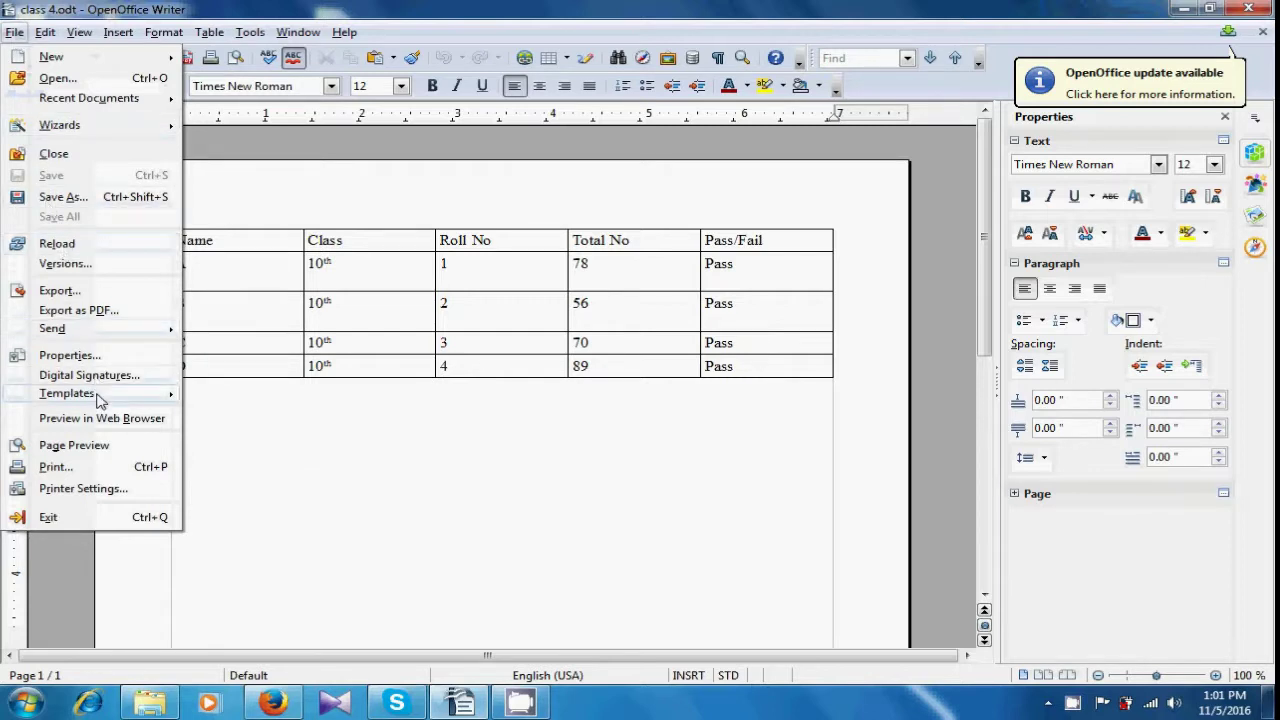
mouse_move(99, 399)
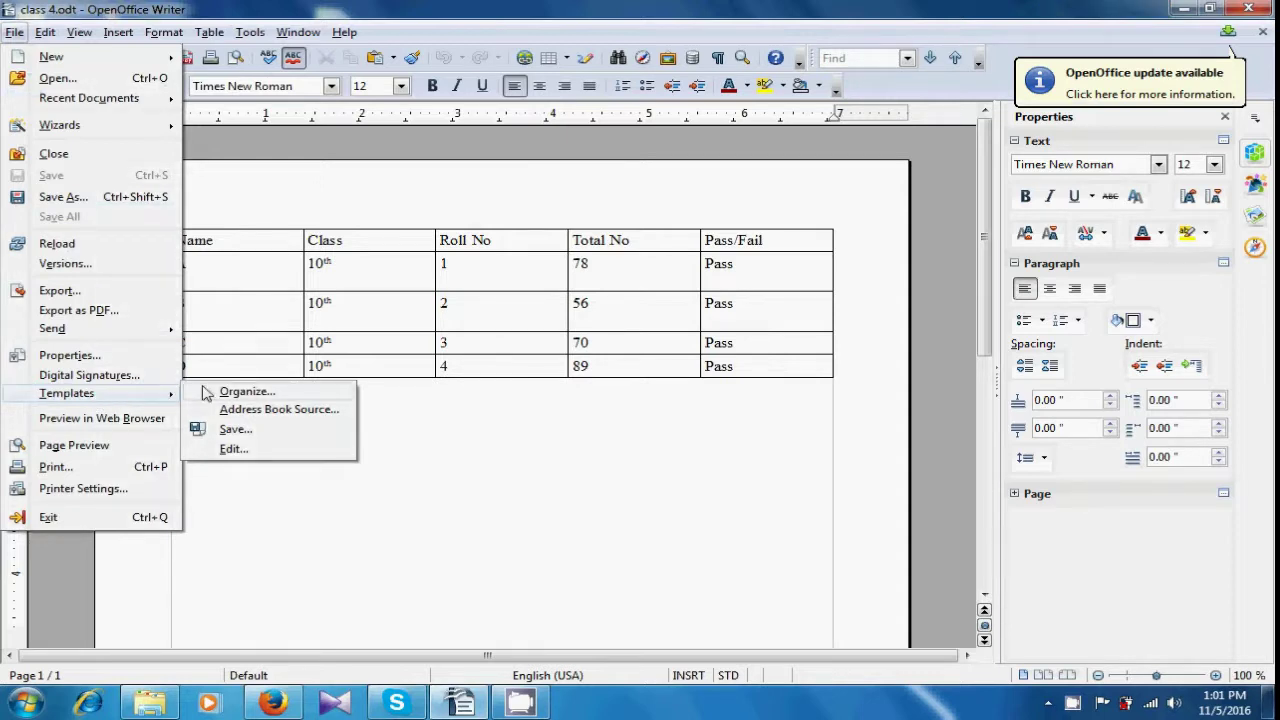
click(231, 429)
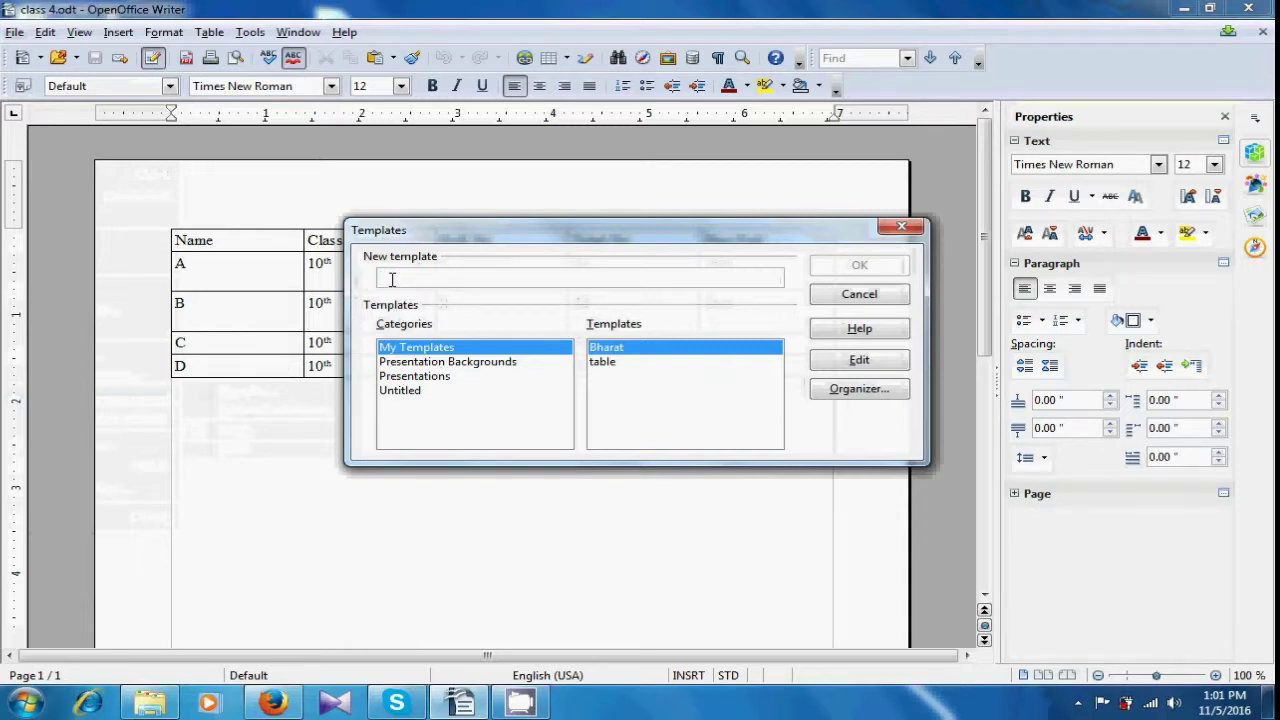
text(computer Sh)
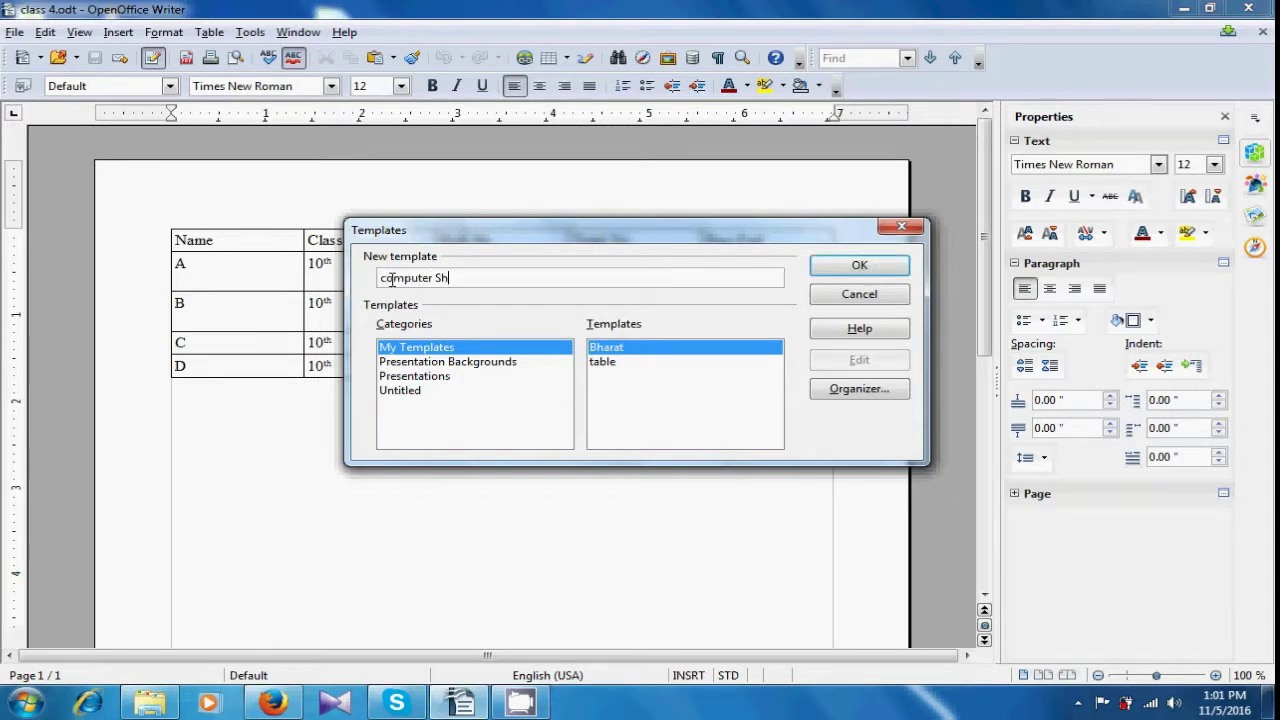
text(iksha)
click(836, 267)
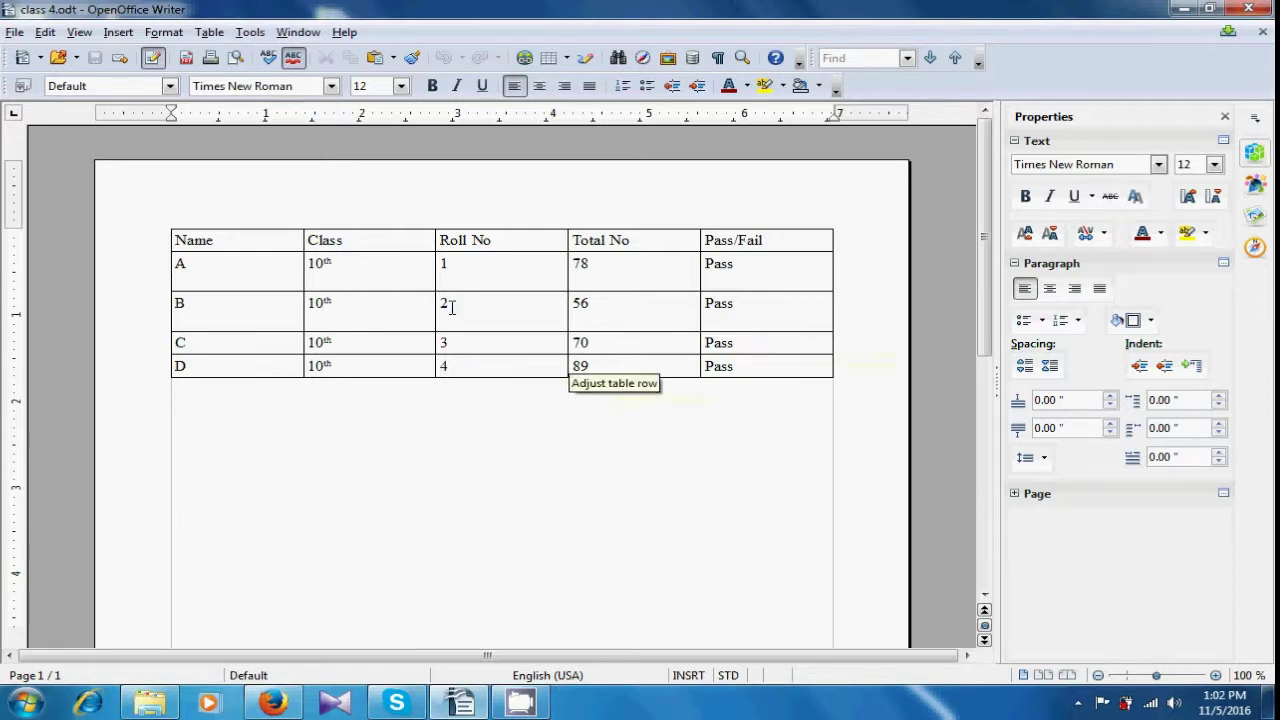
- Open Template Management, expand My Templates and select computer Shiksha
click(15, 33)
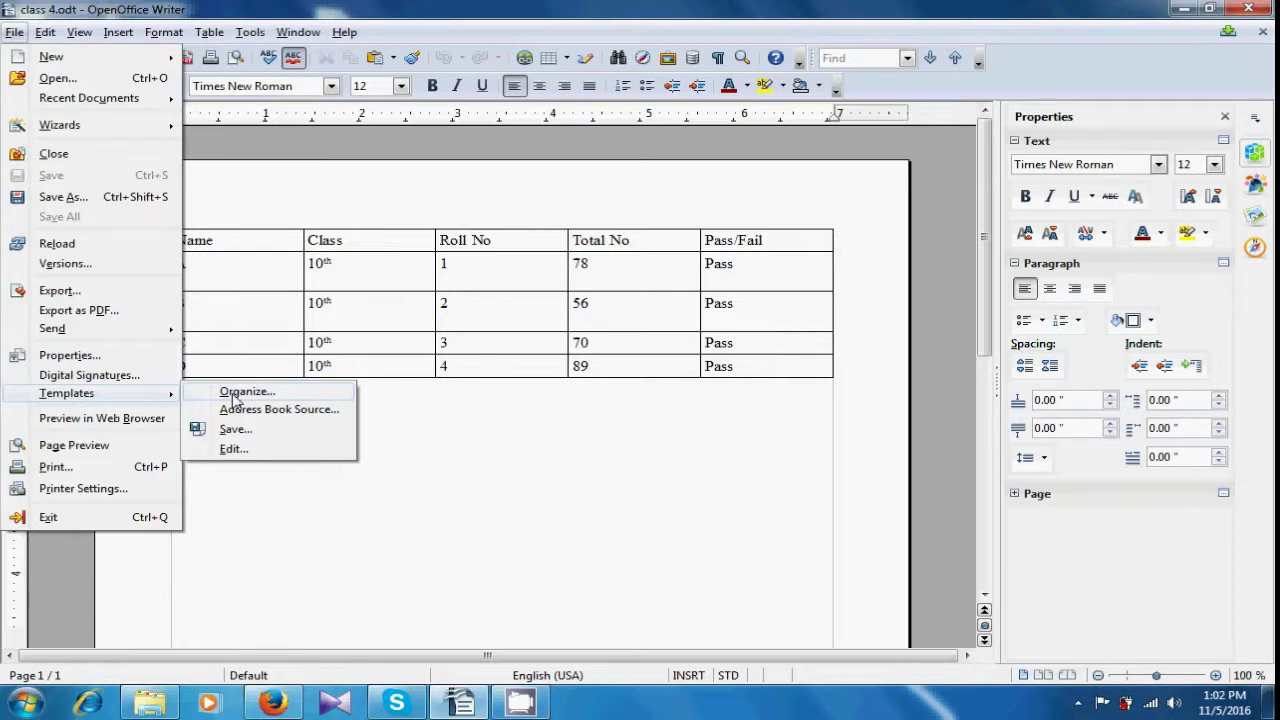
click(235, 392)
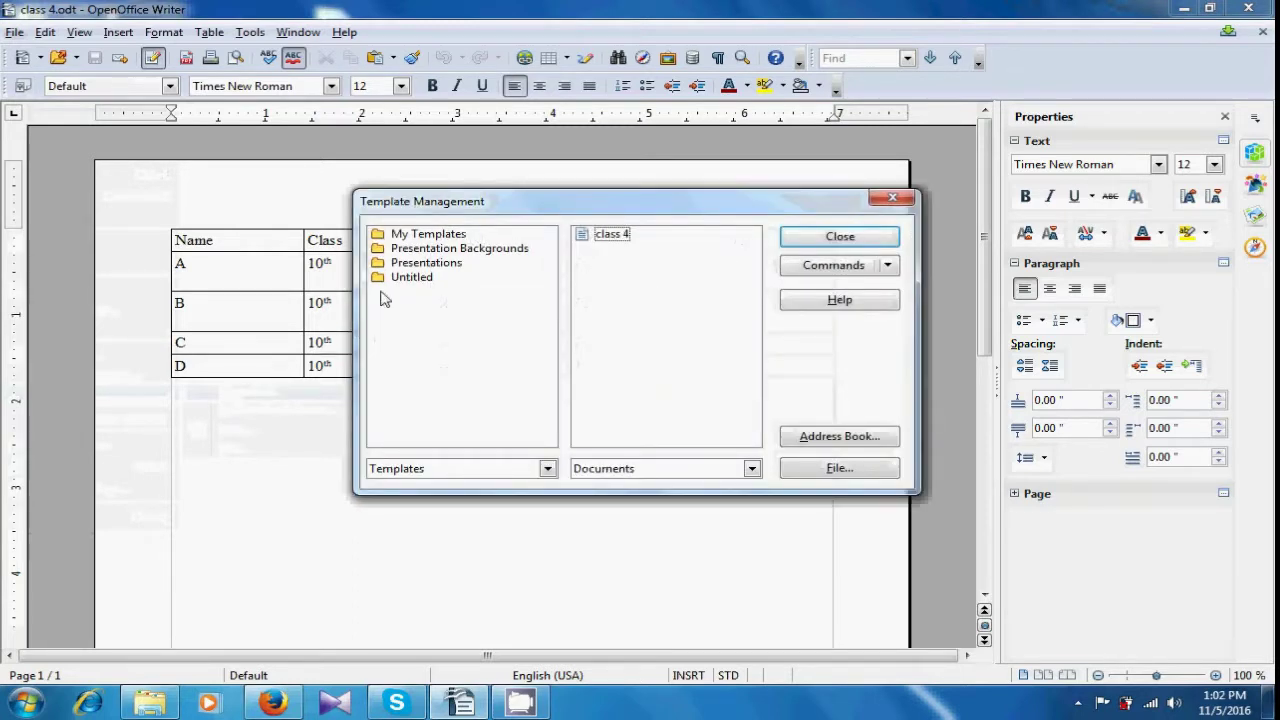
double_click(418, 236)
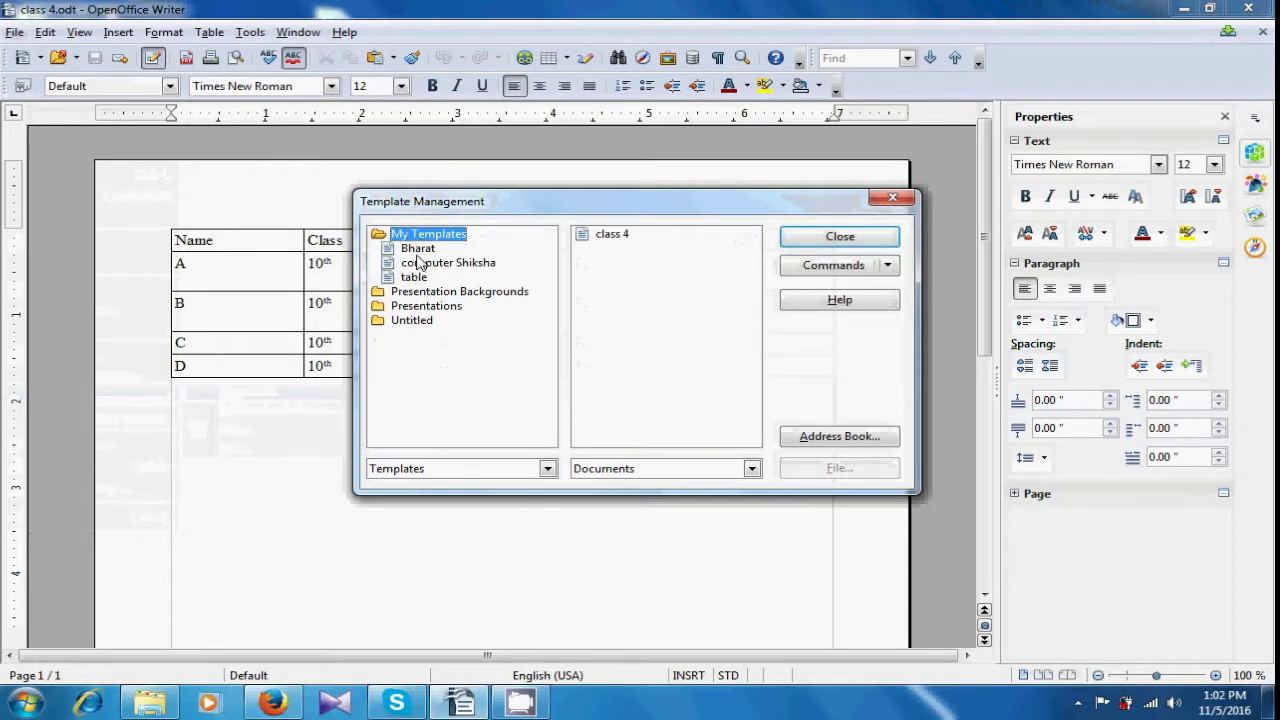
click(419, 264)
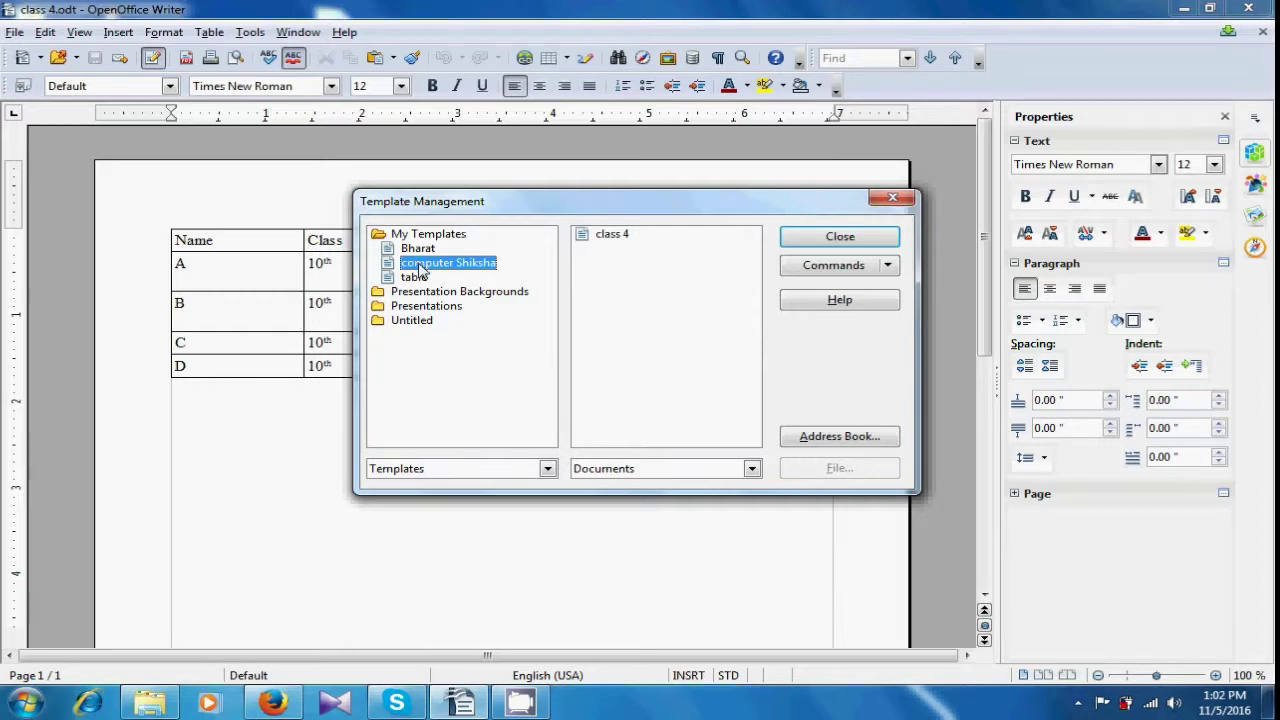
- Export the computer Shiksha template as 'computer Shiksha1' and close Template Management
right_click(420, 266)
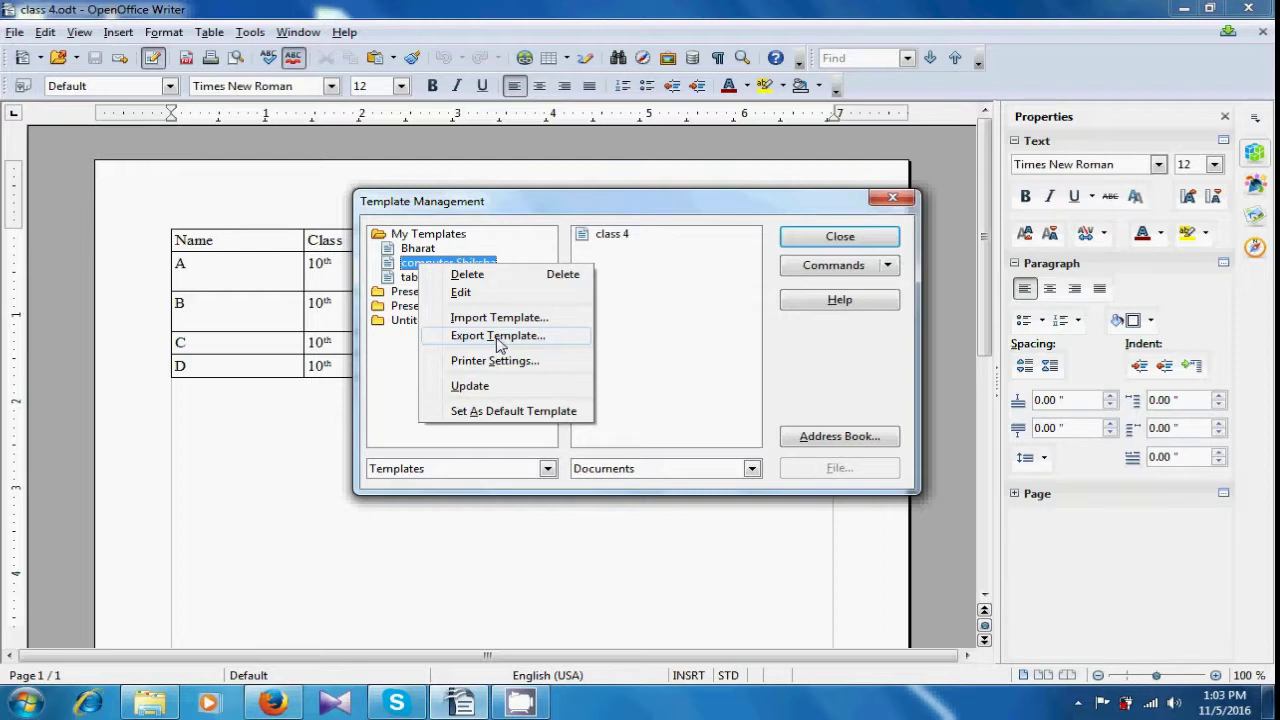
click(499, 339)
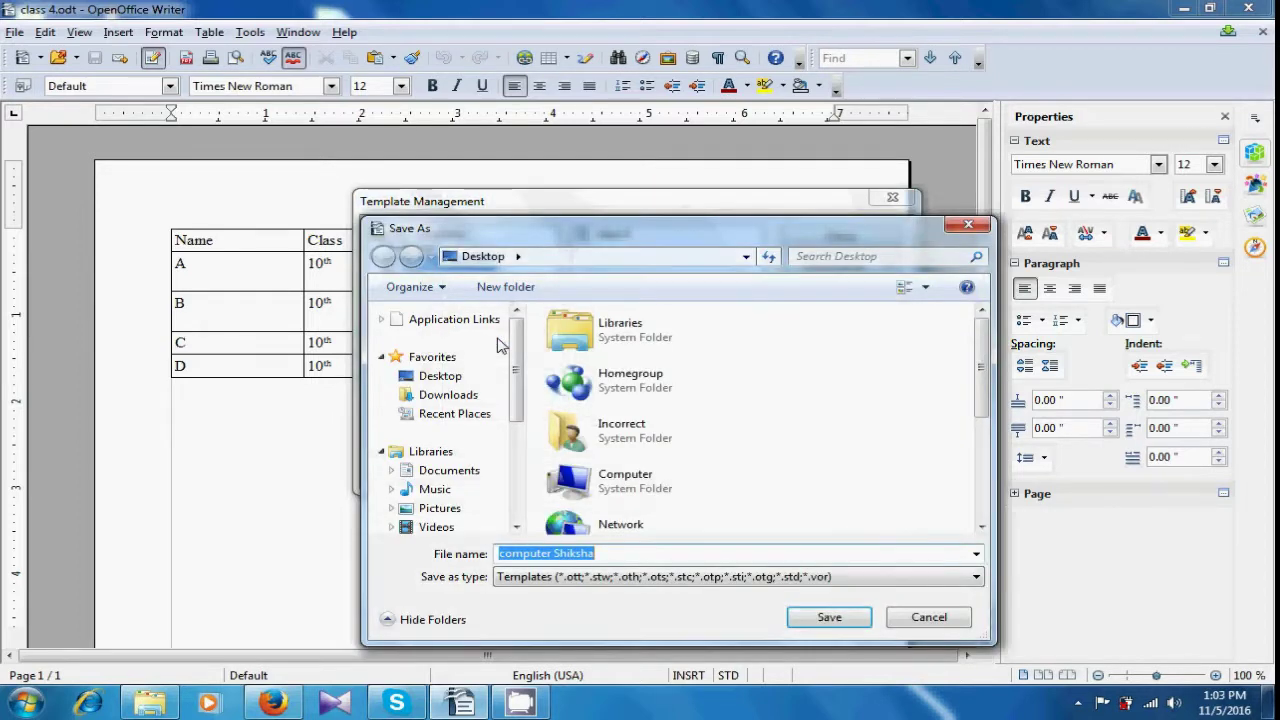
click(658, 552)
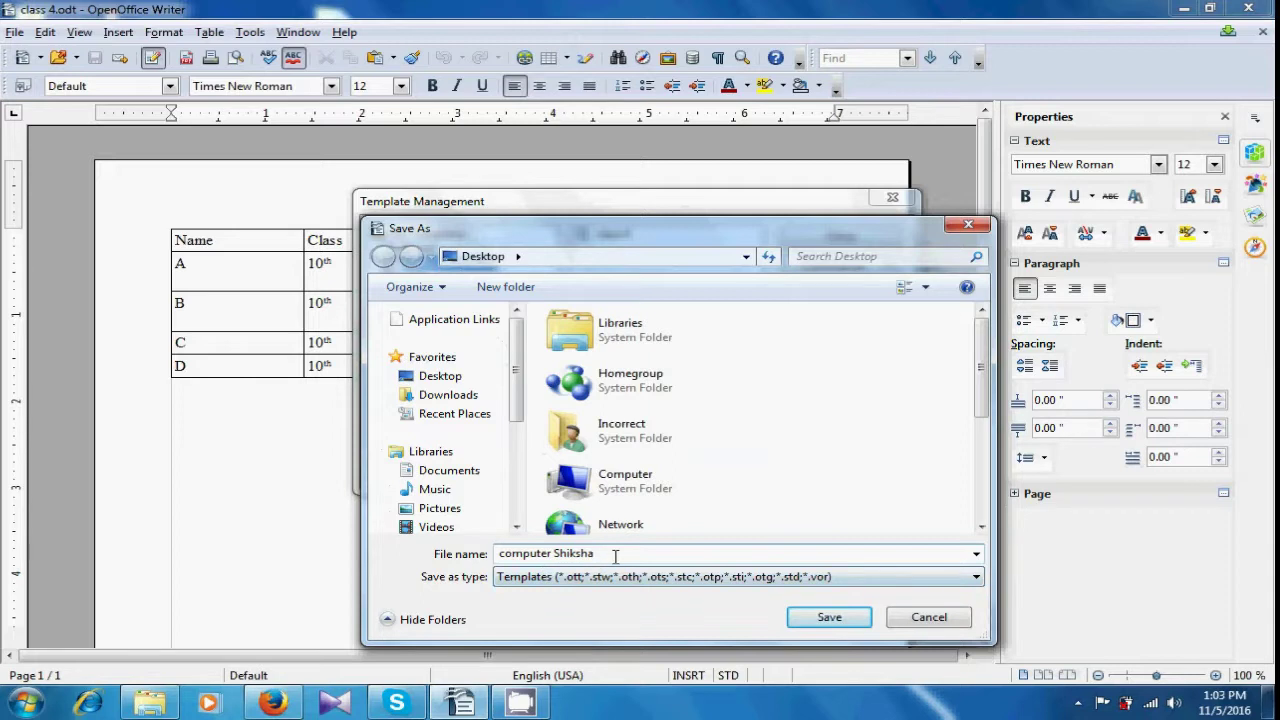
text(1)
click(822, 617)
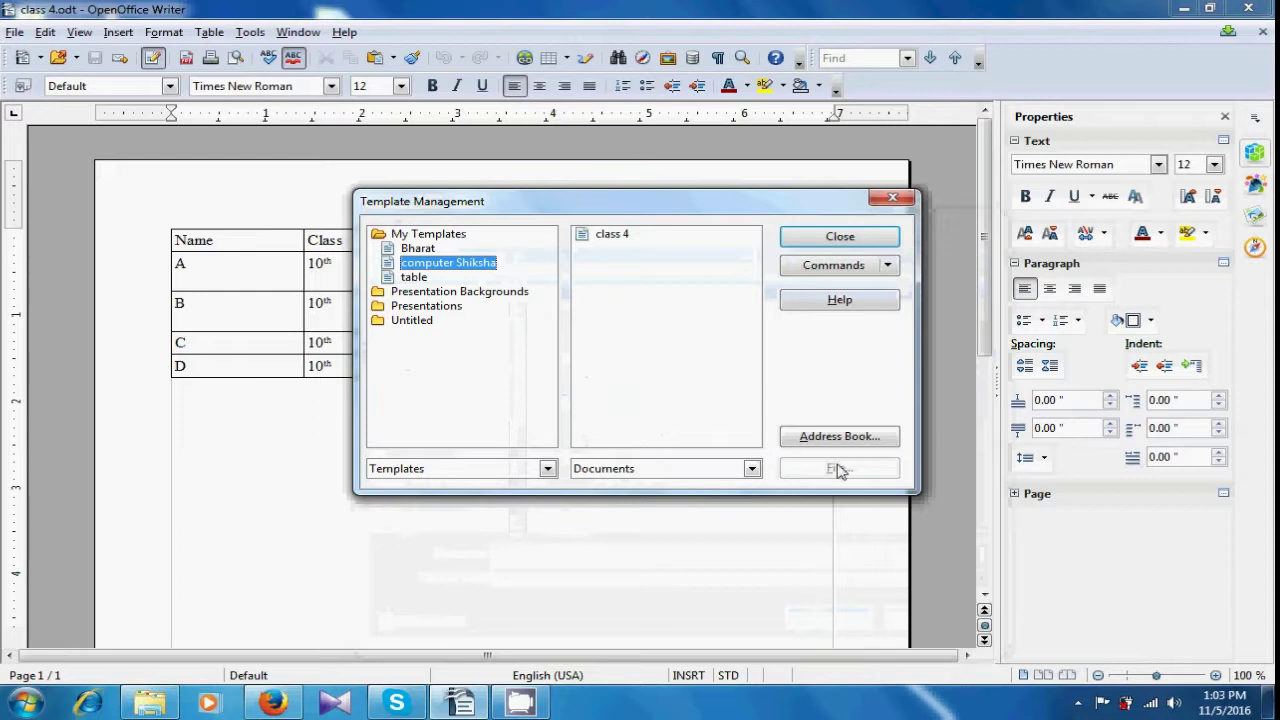
click(830, 240)
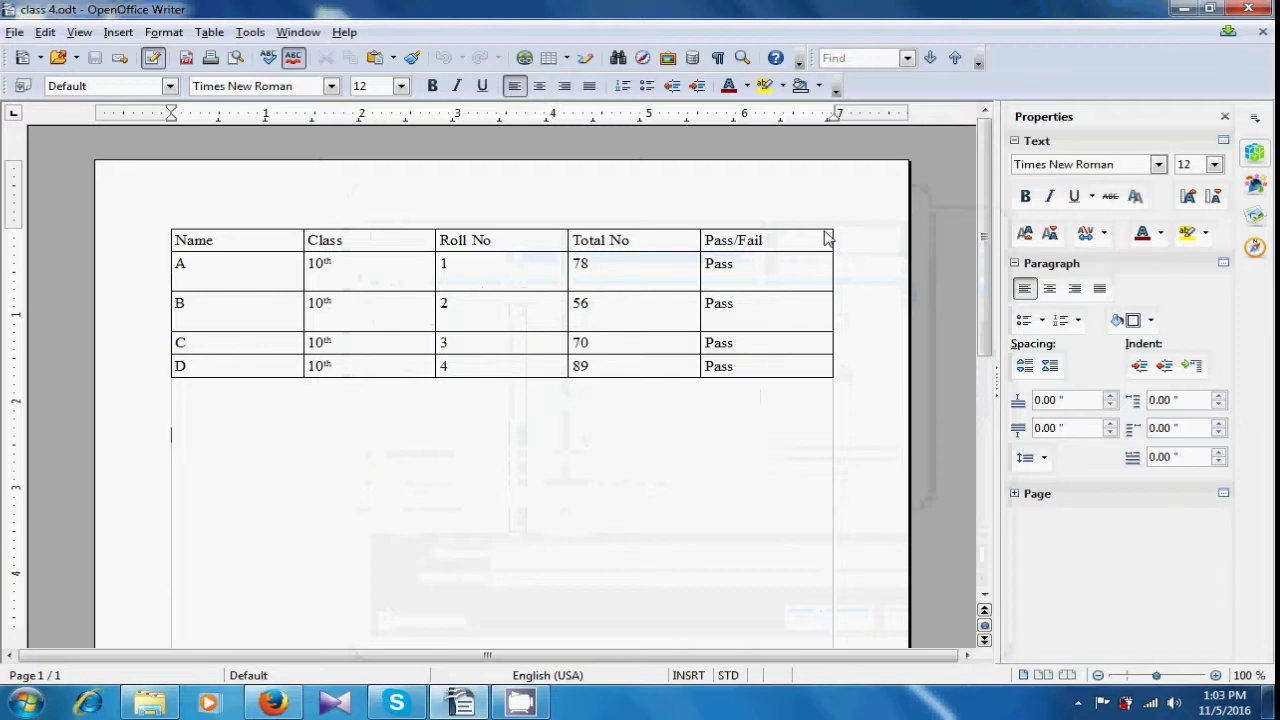
- Close the class 4 Writer window and its folder, then select computer Shiksha1 on the desktop
click(1246, 9)
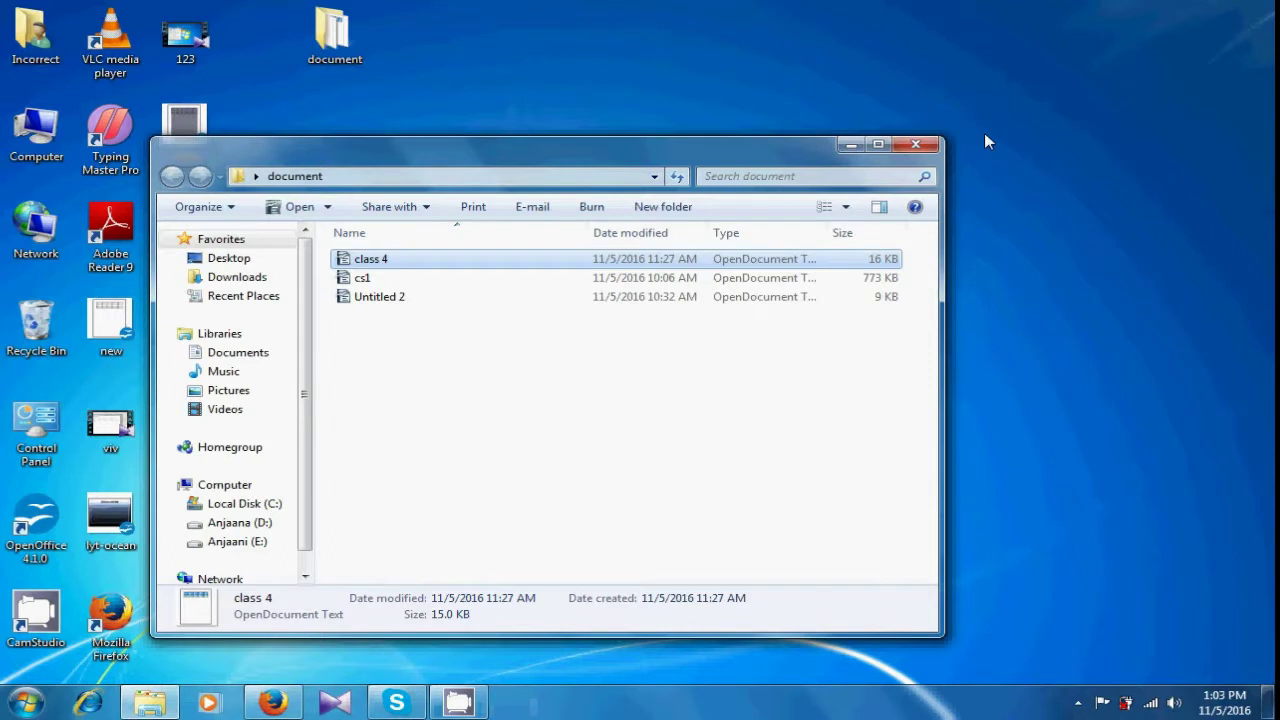
click(915, 146)
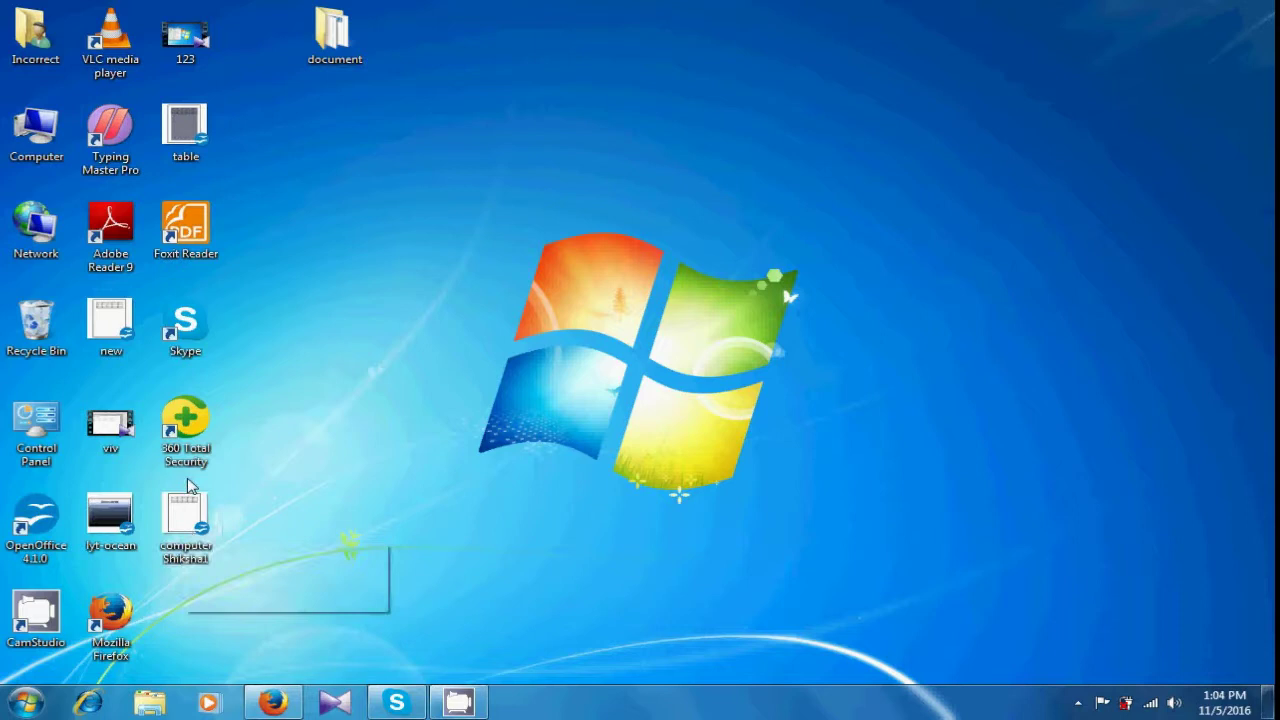
click(166, 524)
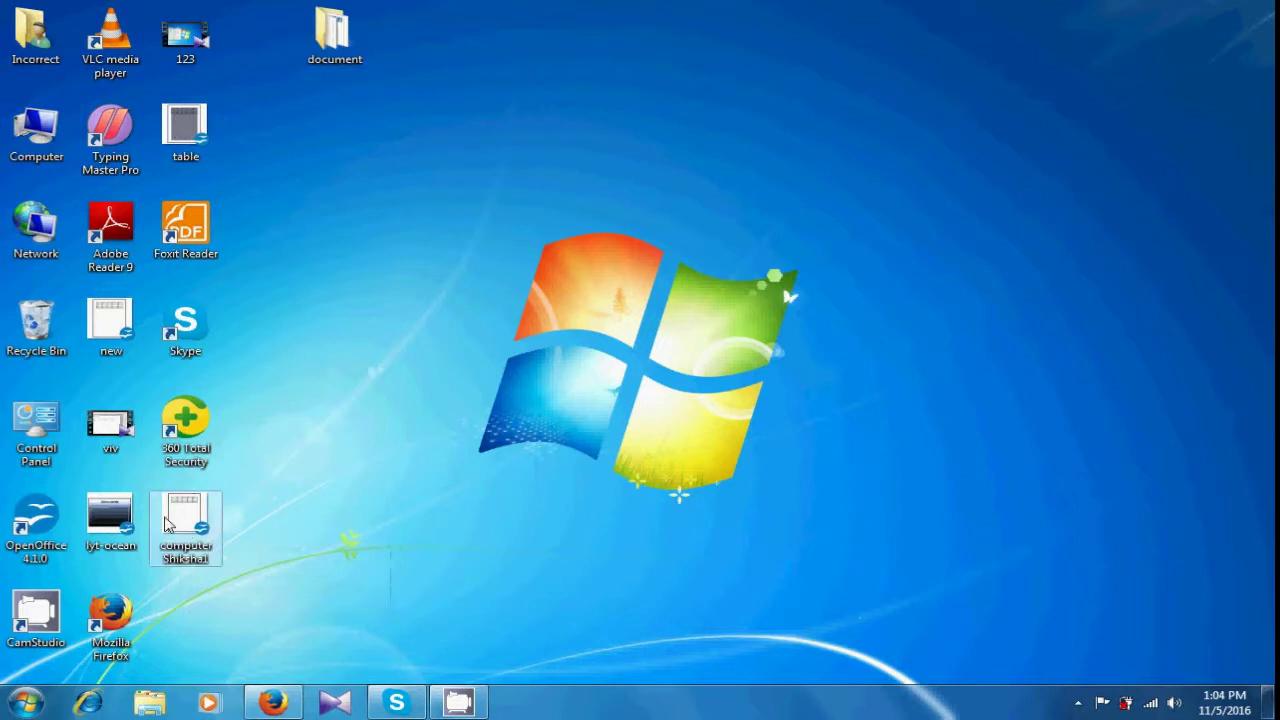
- Open computer Shiksha1 from the desktop to start an Untitled 1 document
double_click(166, 524)
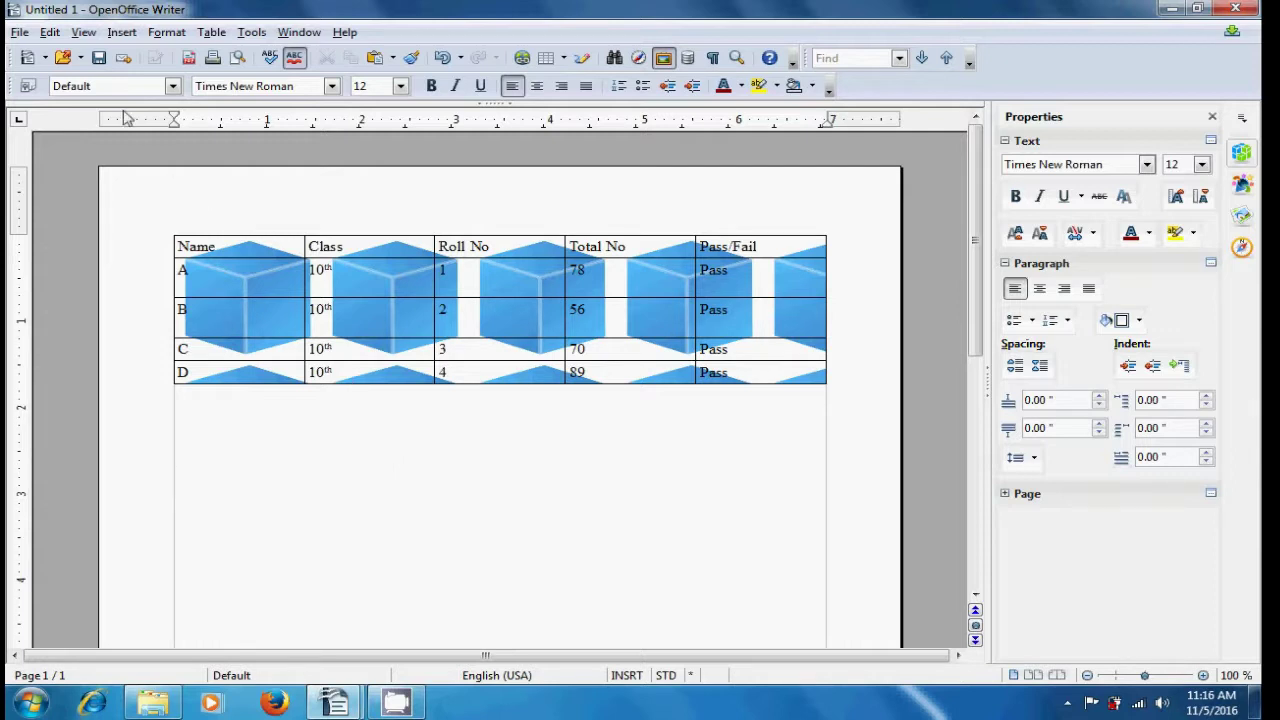
- Choose File > Preview in Web Browser to show the student table in Firefox
click(27, 32)
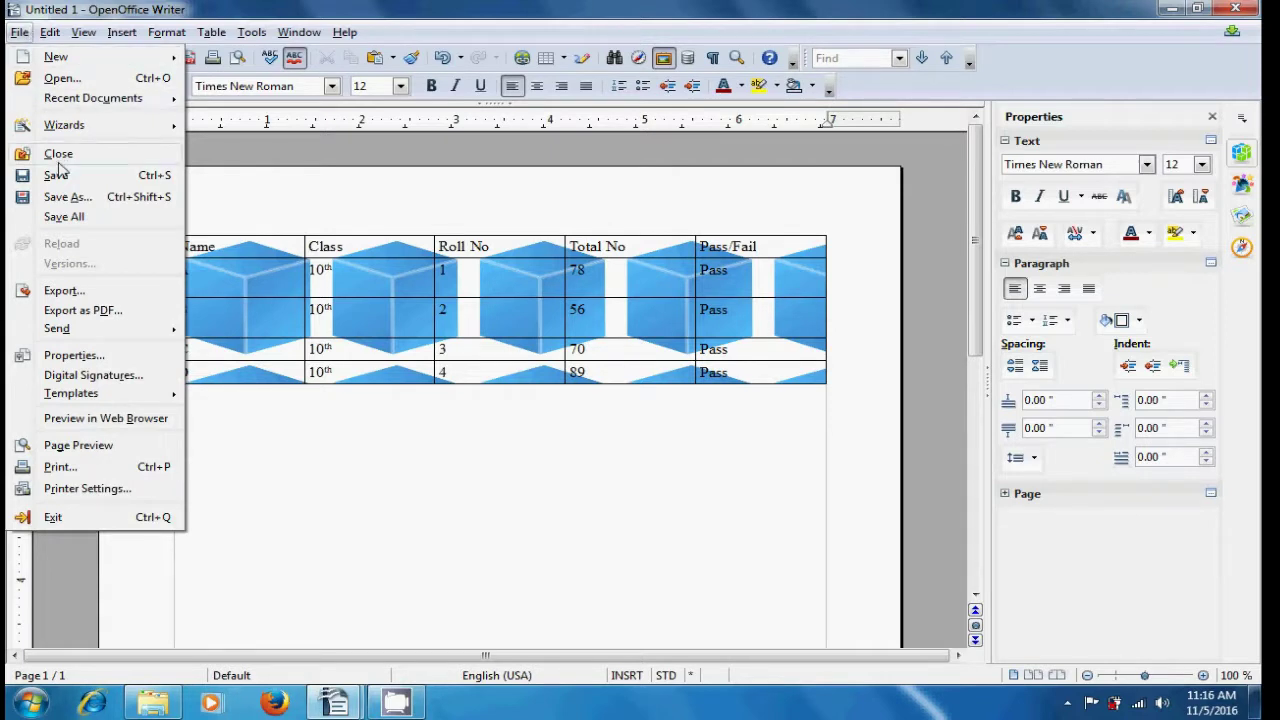
click(71, 419)
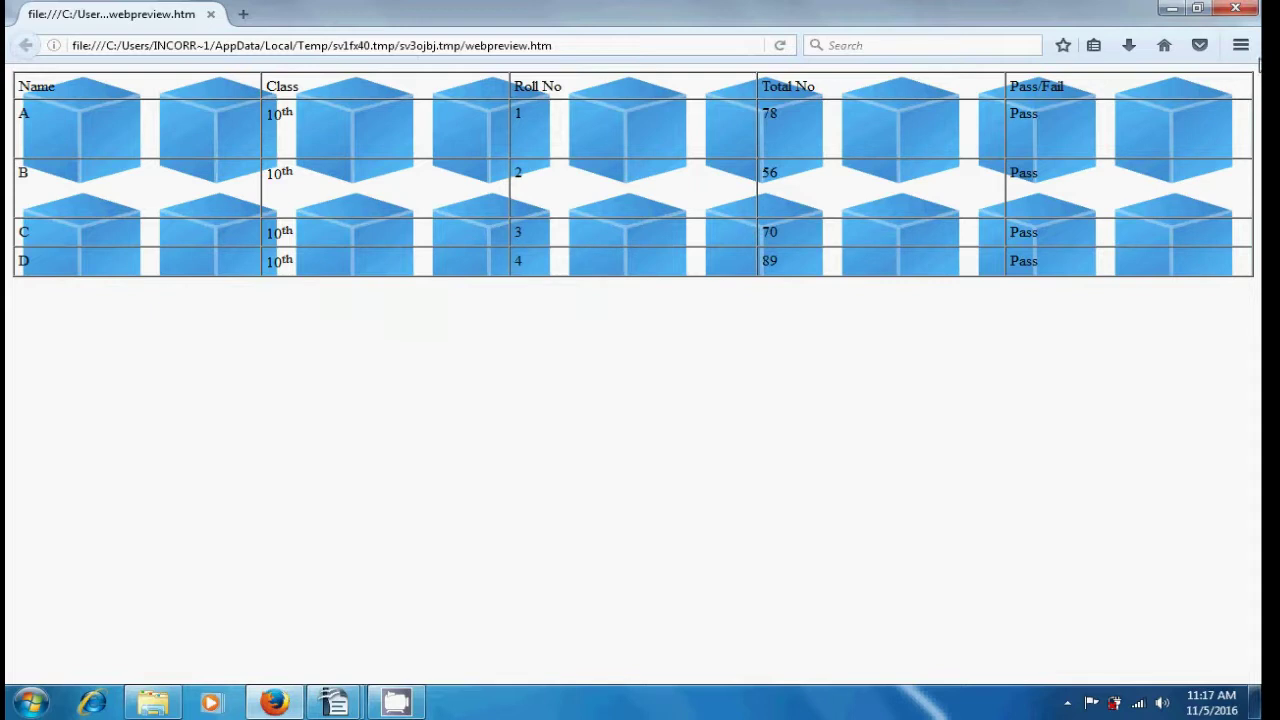
- Close the Firefox preview window to return to Untitled 1 in Writer
click(1236, 8)
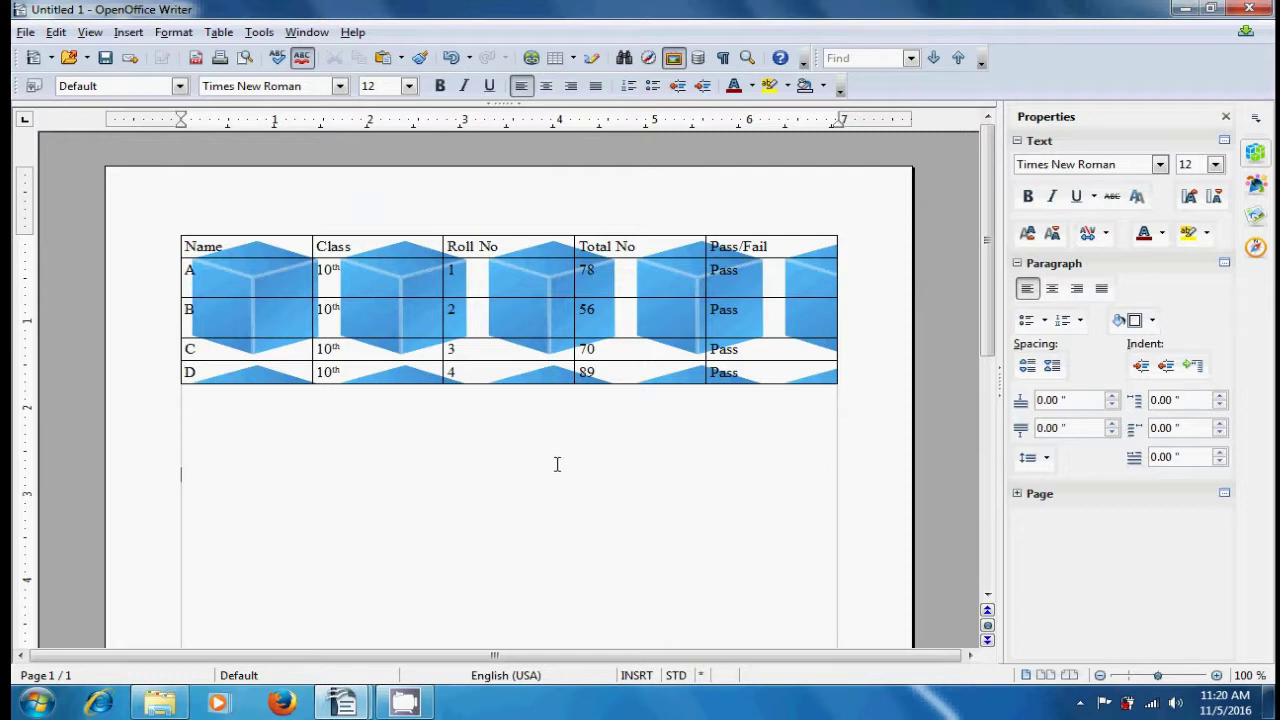
- In Printer Settings, keep HP Officejet 4300 Series as the printer and open its Properties
click(24, 34)
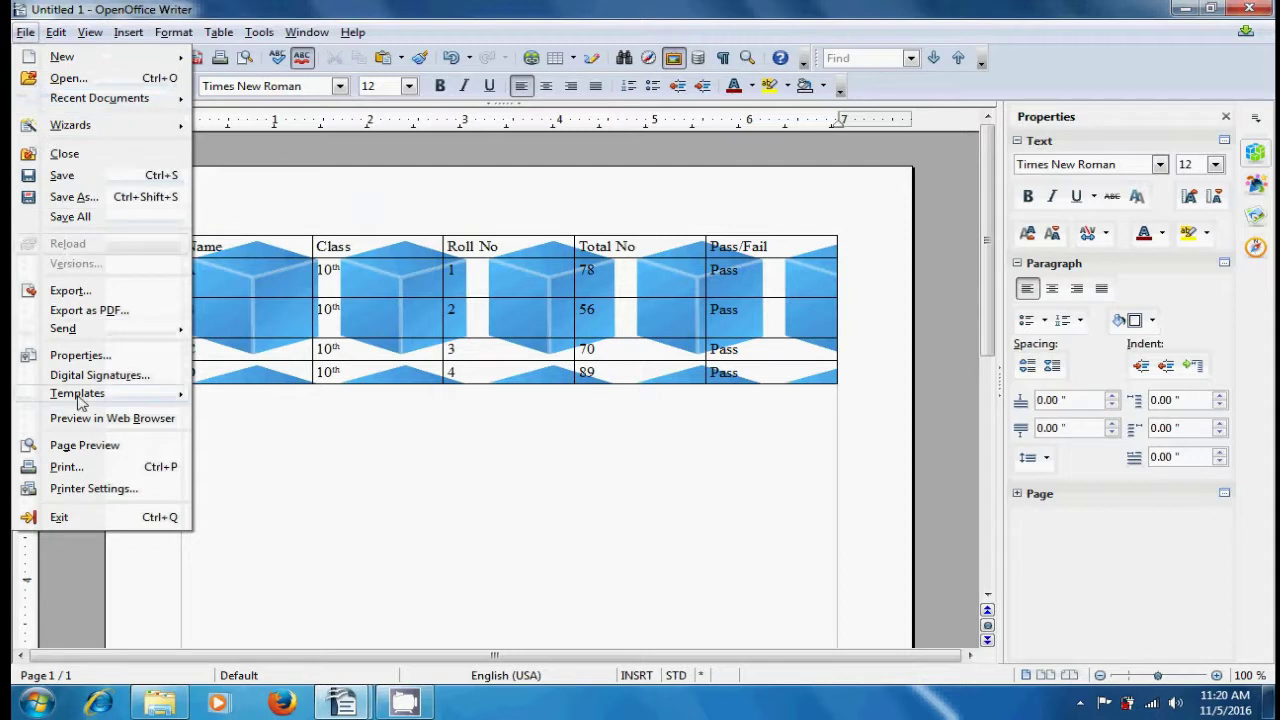
click(80, 489)
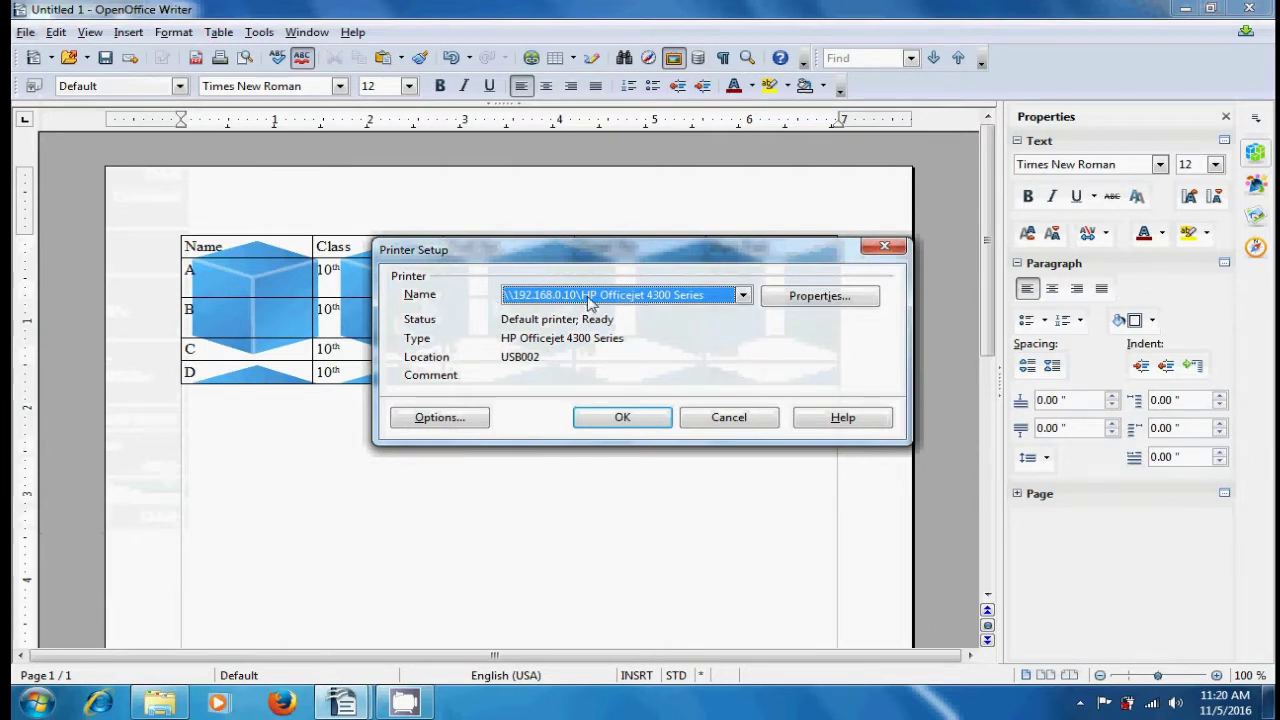
click(742, 296)
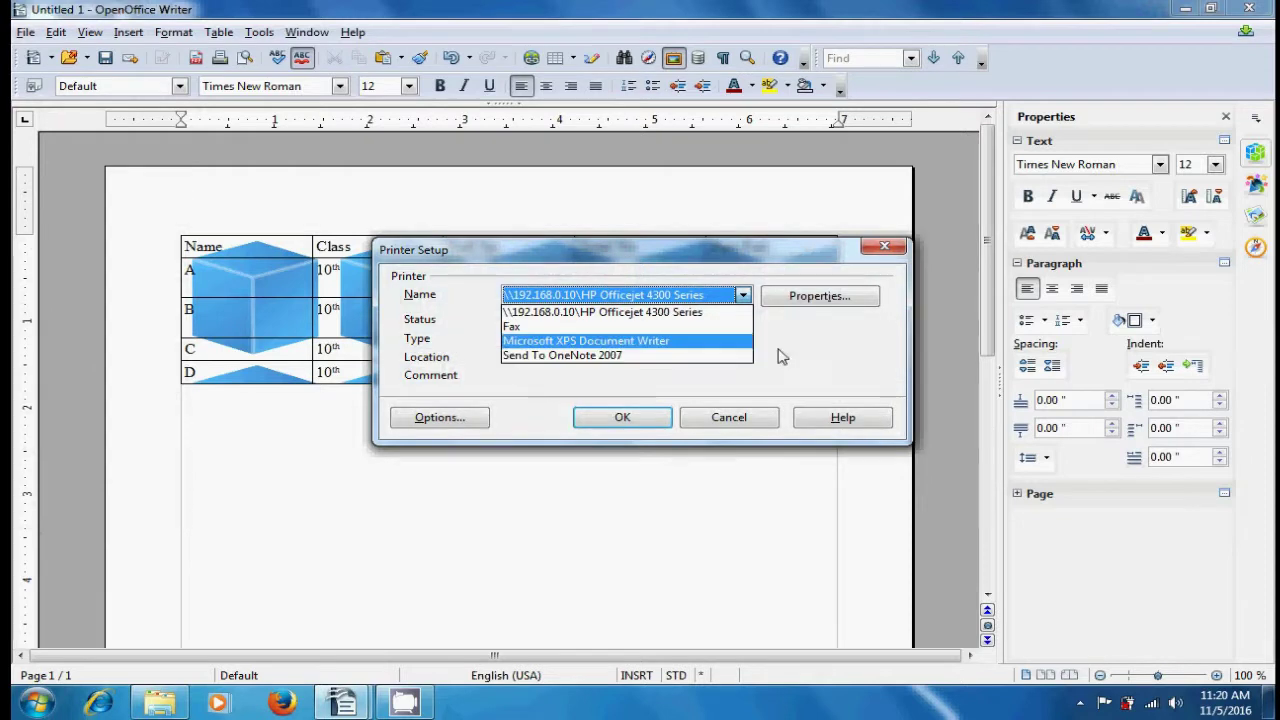
click(810, 354)
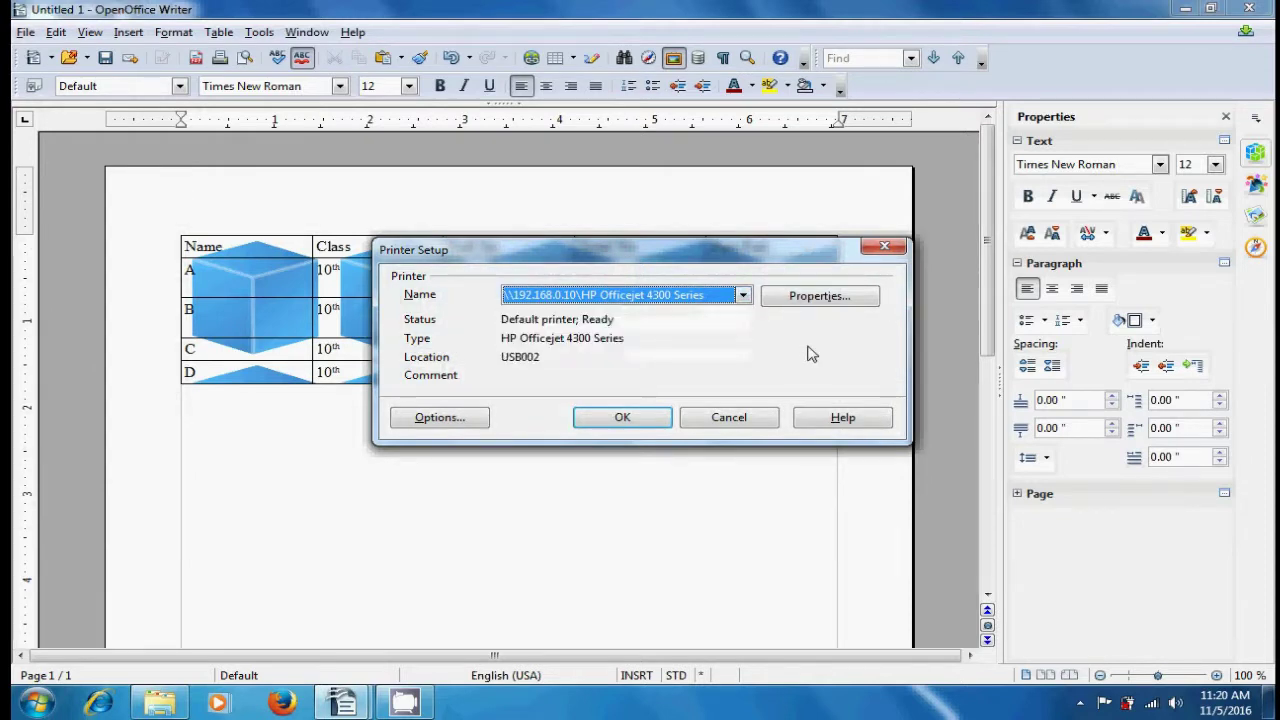
click(812, 300)
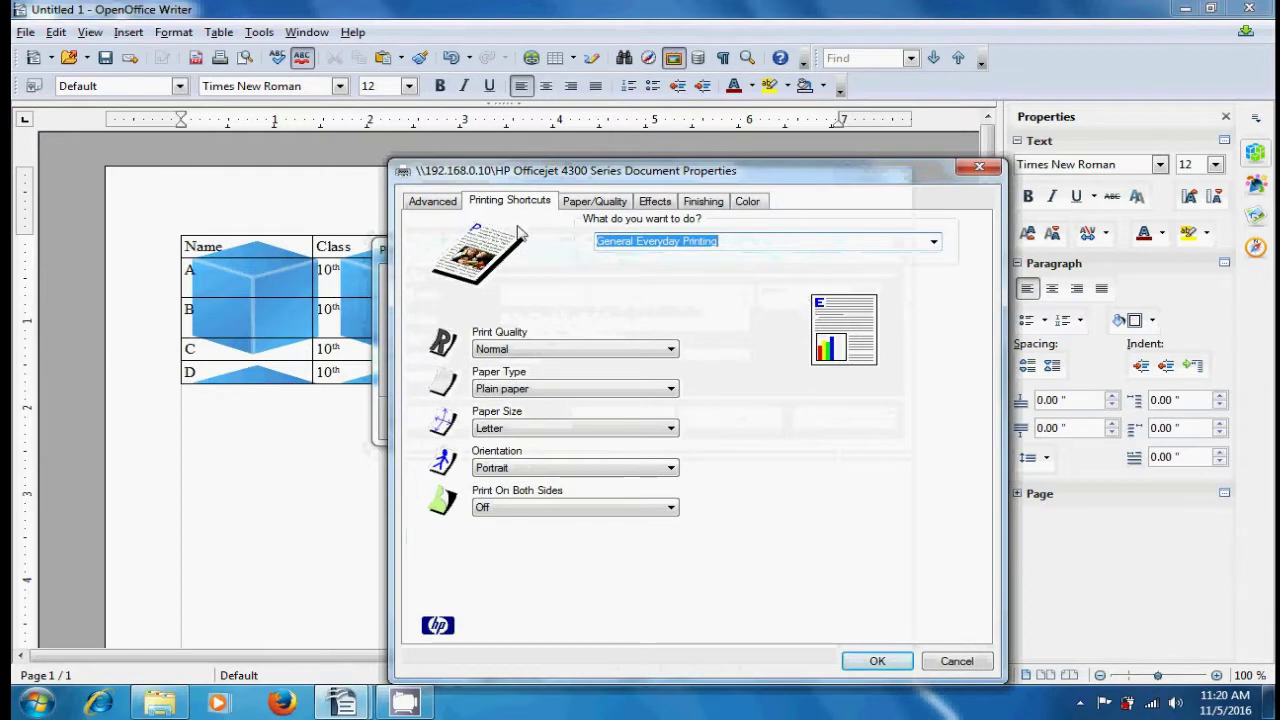
- Look over the Advanced tab, then keep Normal print quality and Plain paper under Printing Shortcuts
click(432, 205)
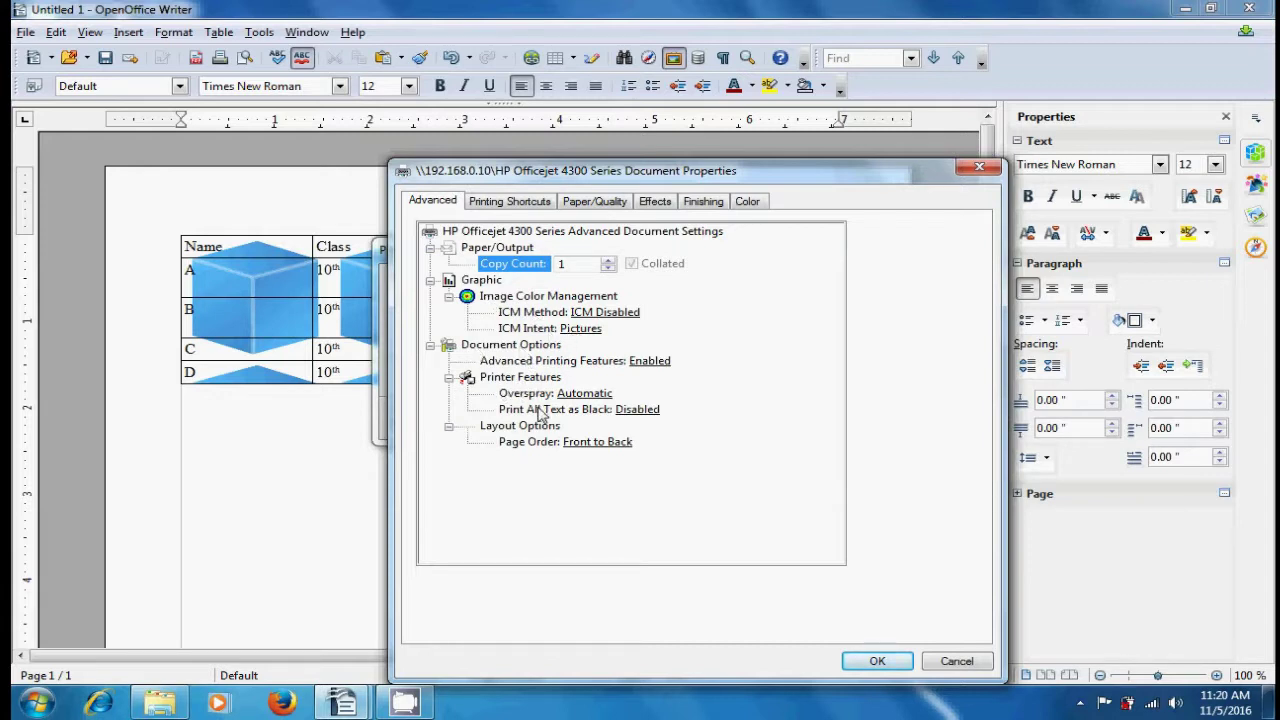
click(513, 203)
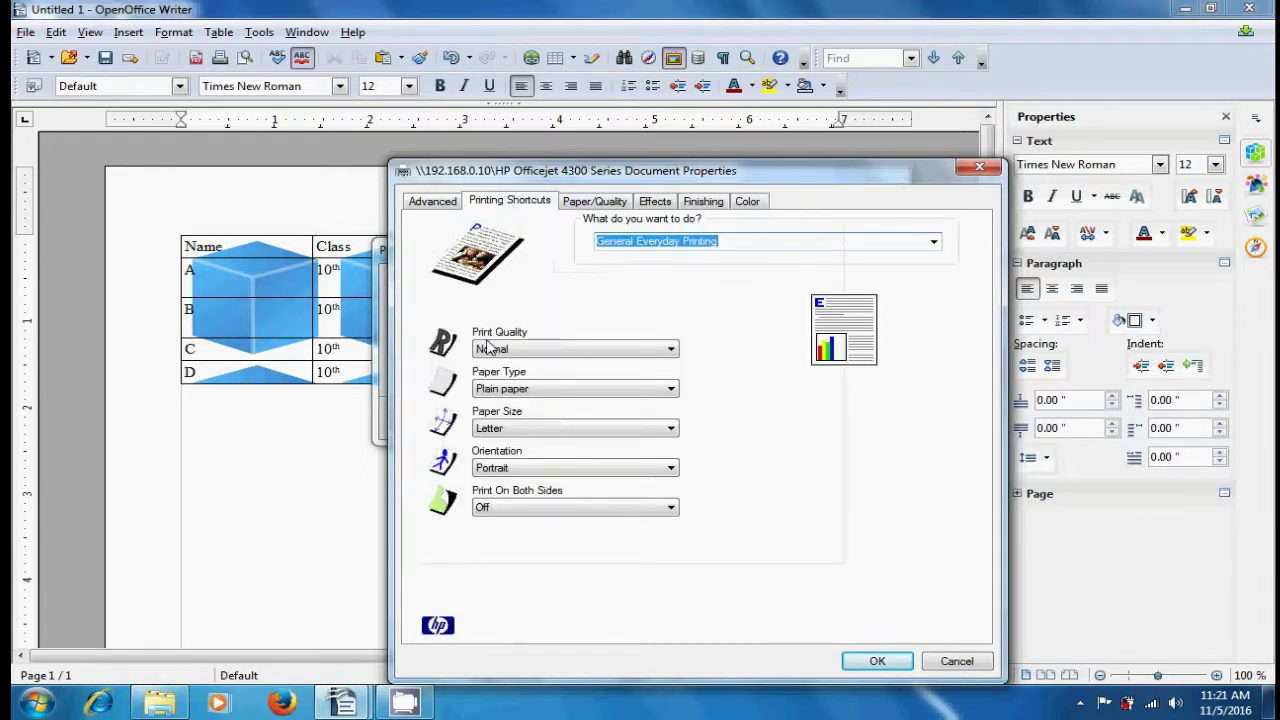
click(671, 352)
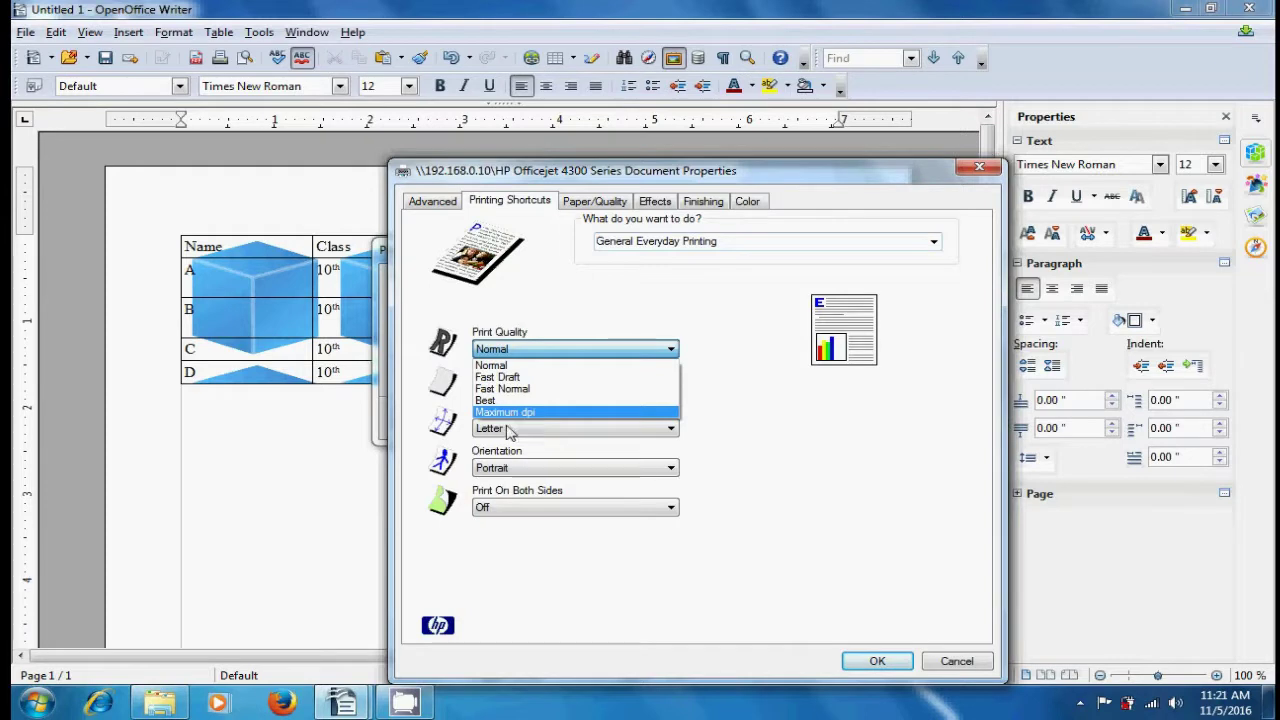
click(760, 410)
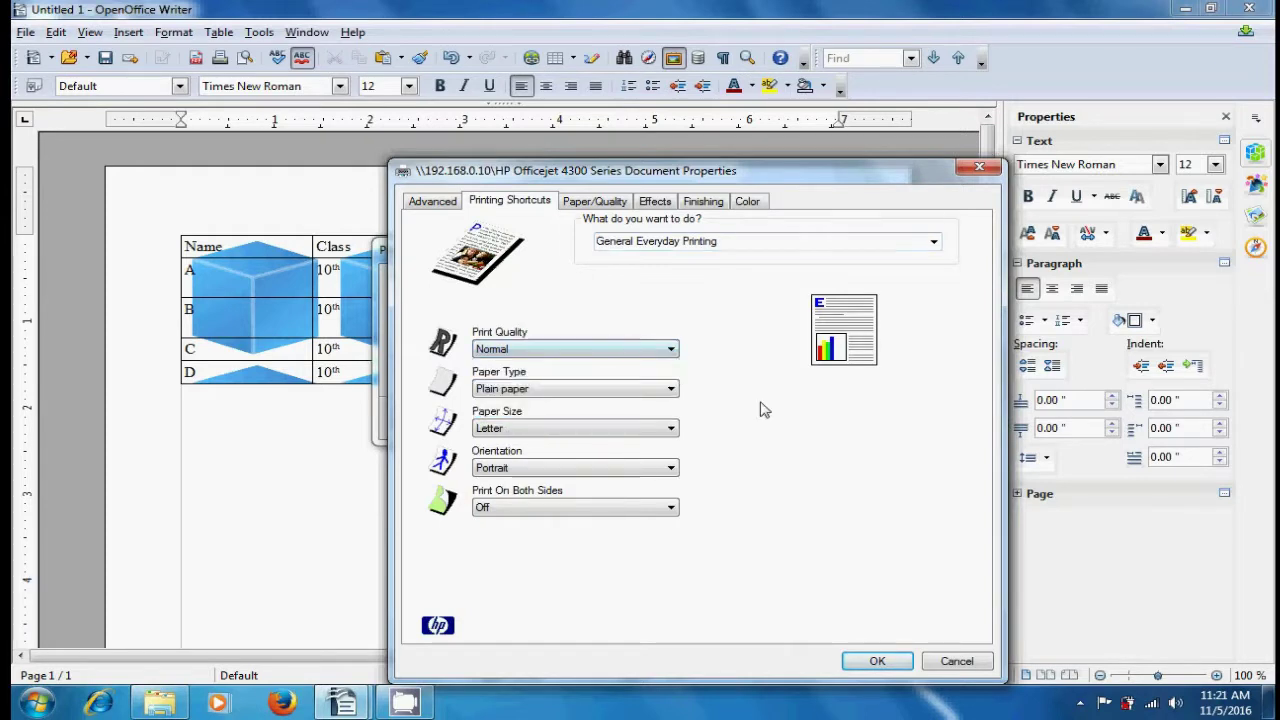
click(672, 389)
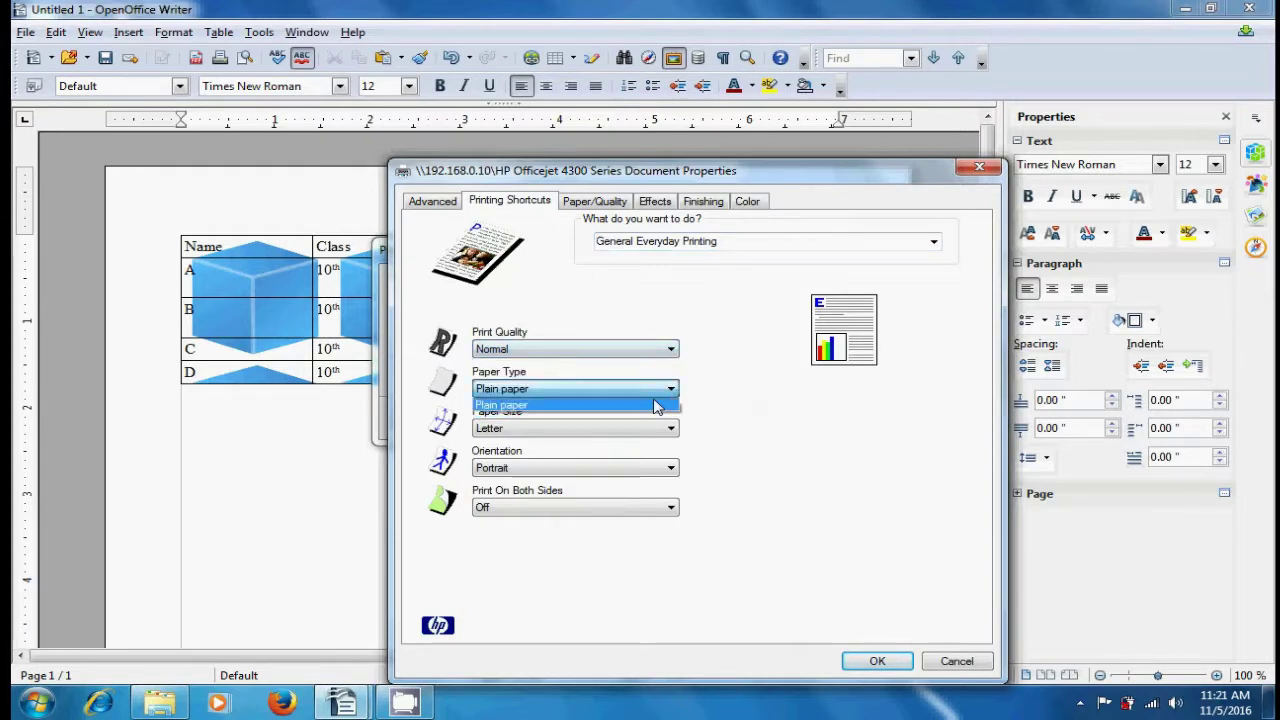
click(763, 423)
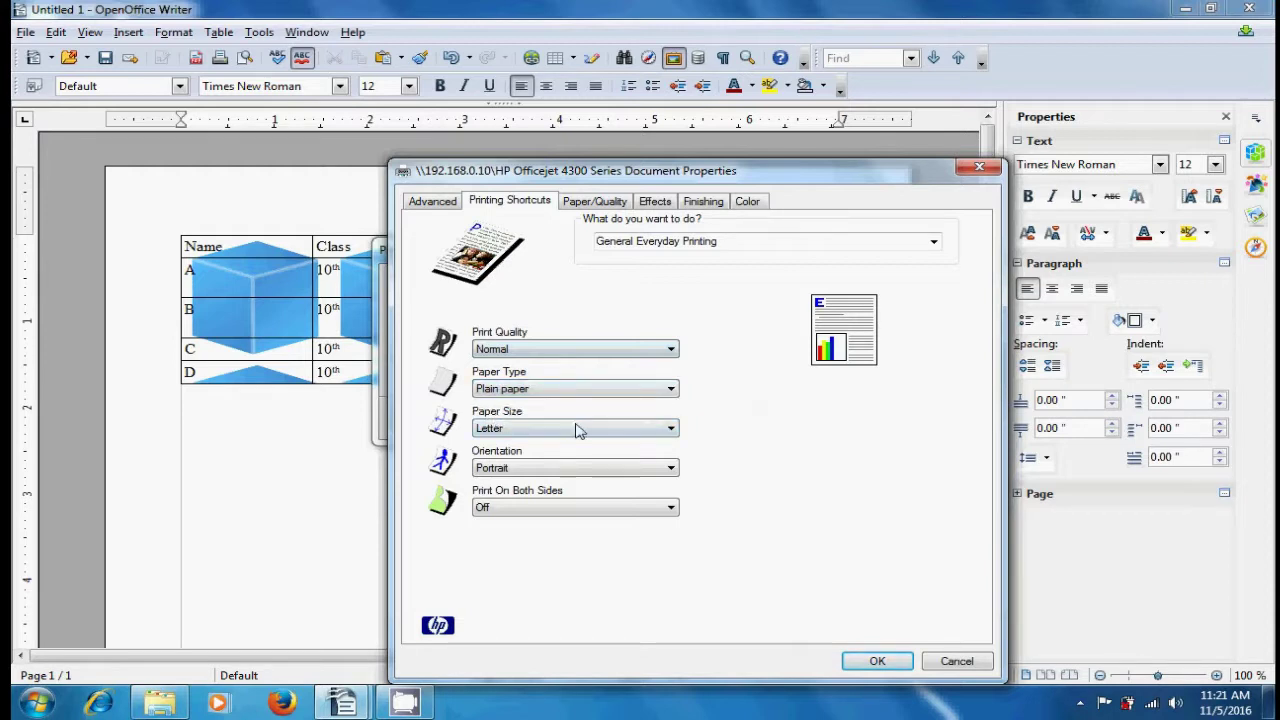
- Keep Letter paper size and Portrait orientation
click(672, 430)
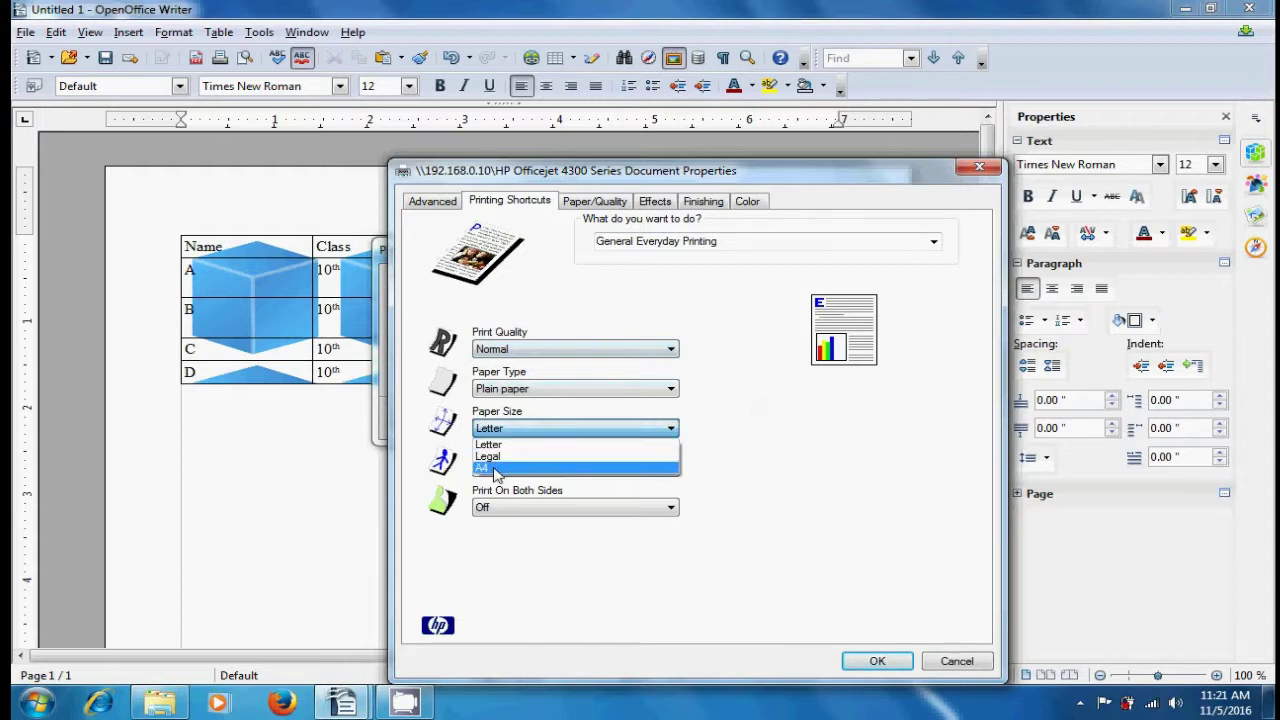
click(738, 482)
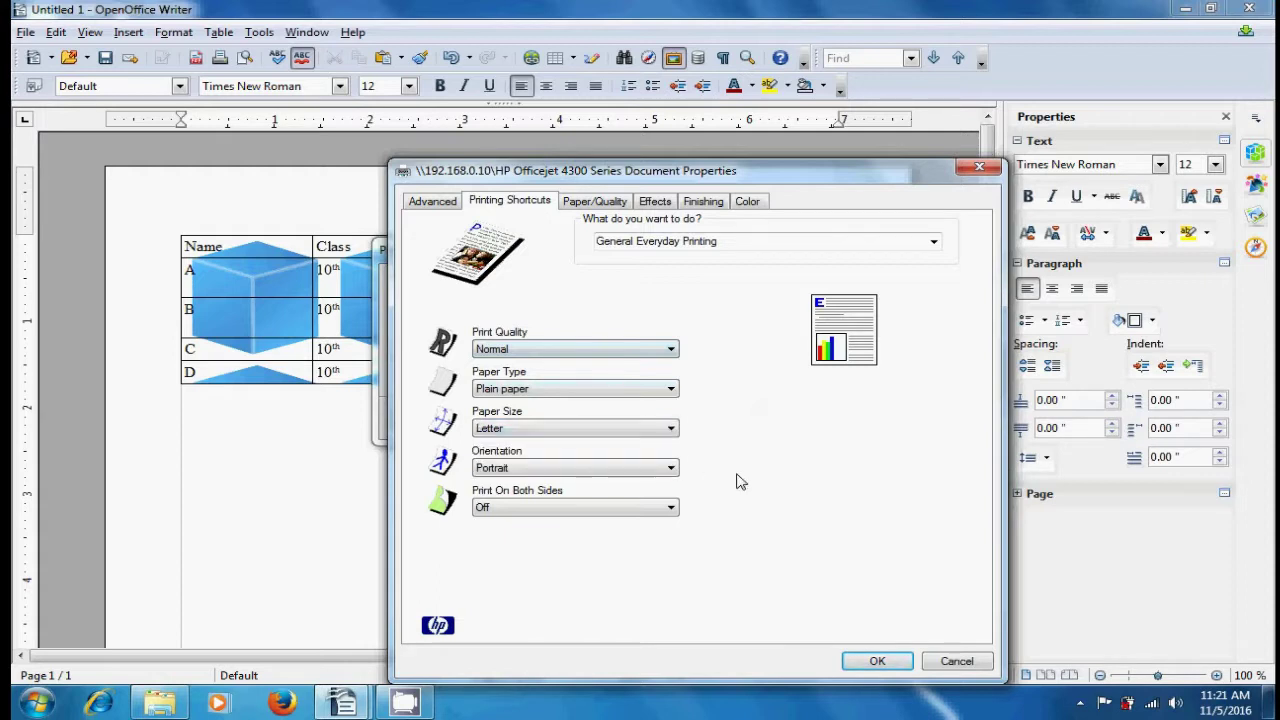
click(670, 470)
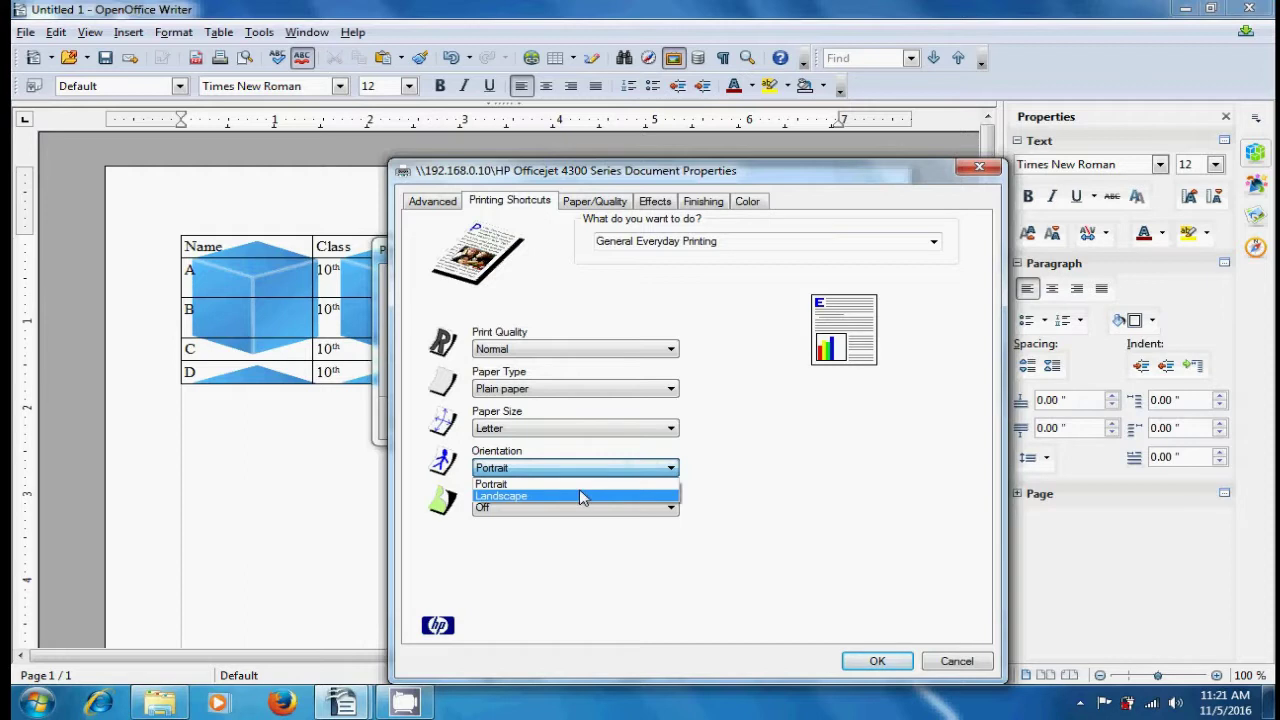
click(788, 510)
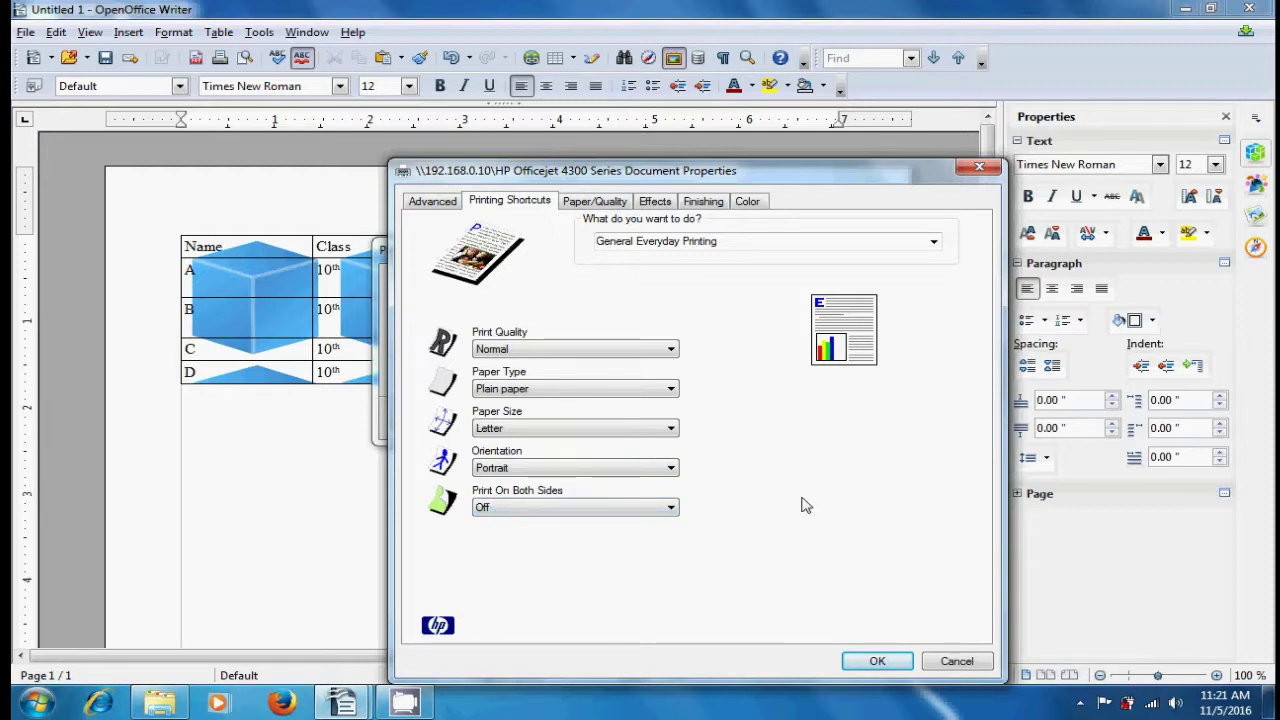
click(592, 204)
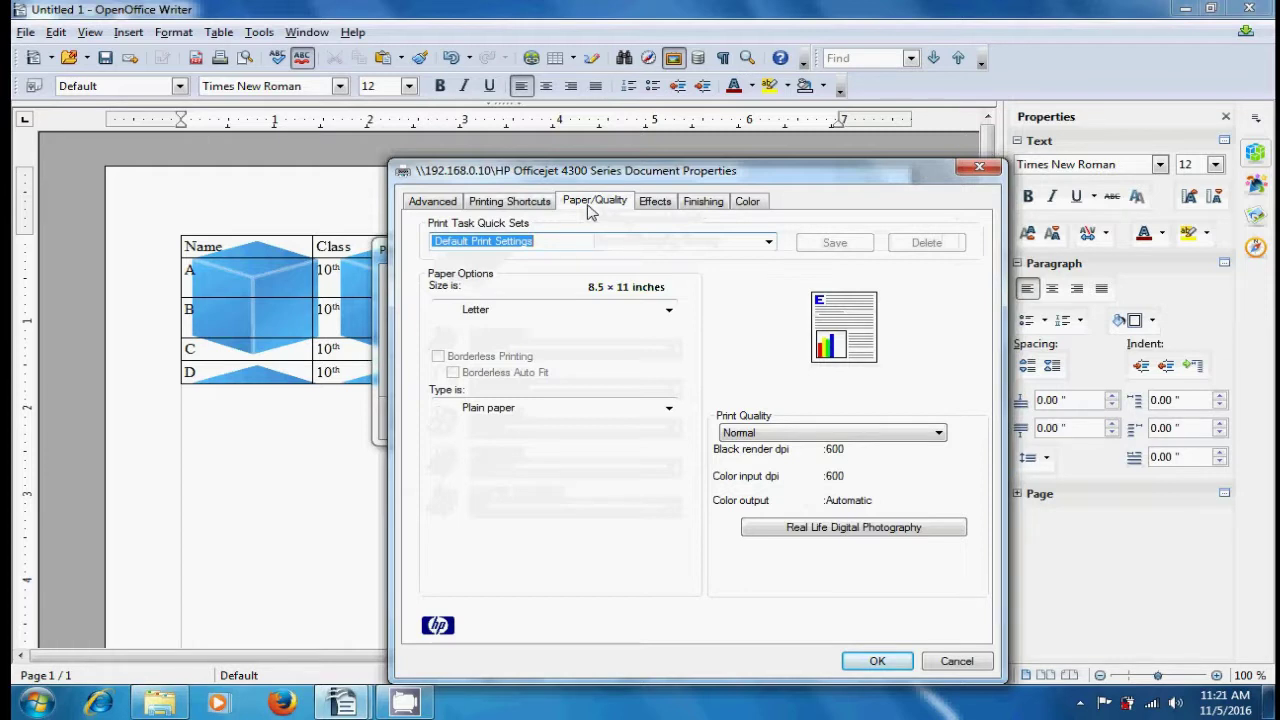
- Browse the full paper size list, including photo sizes and the Envelope #10 and C6 sizes
click(668, 312)
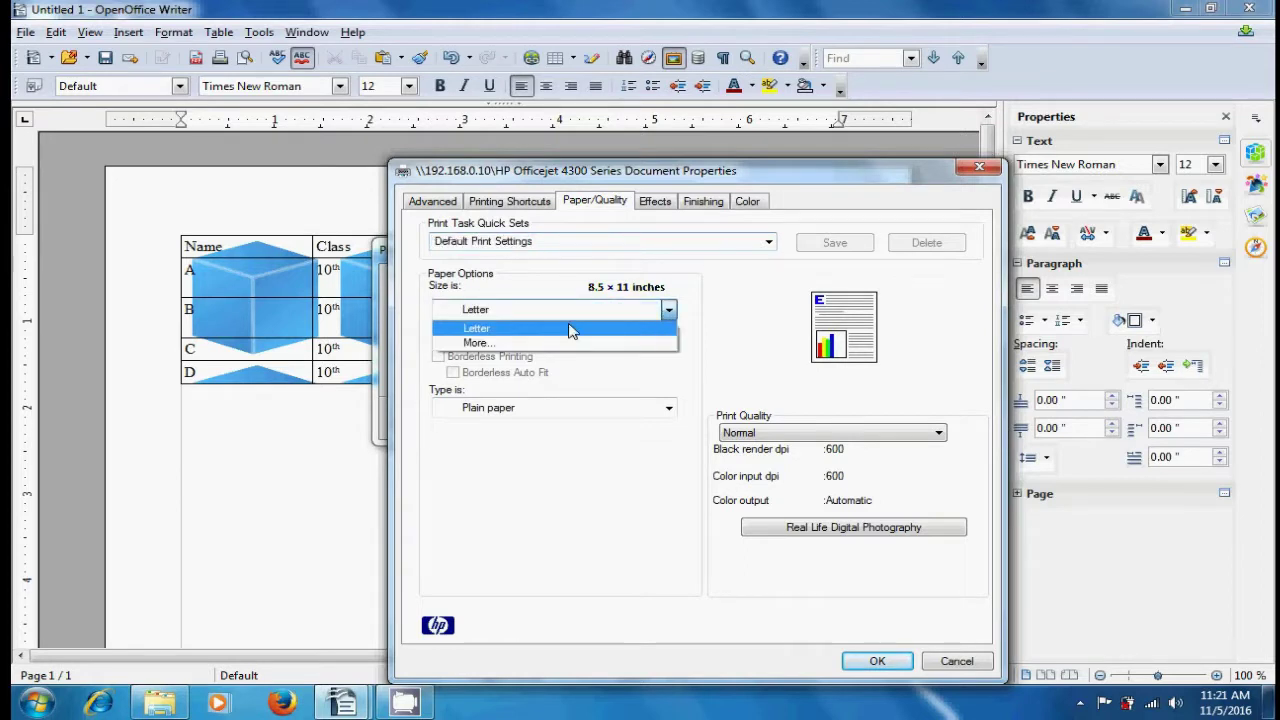
click(475, 343)
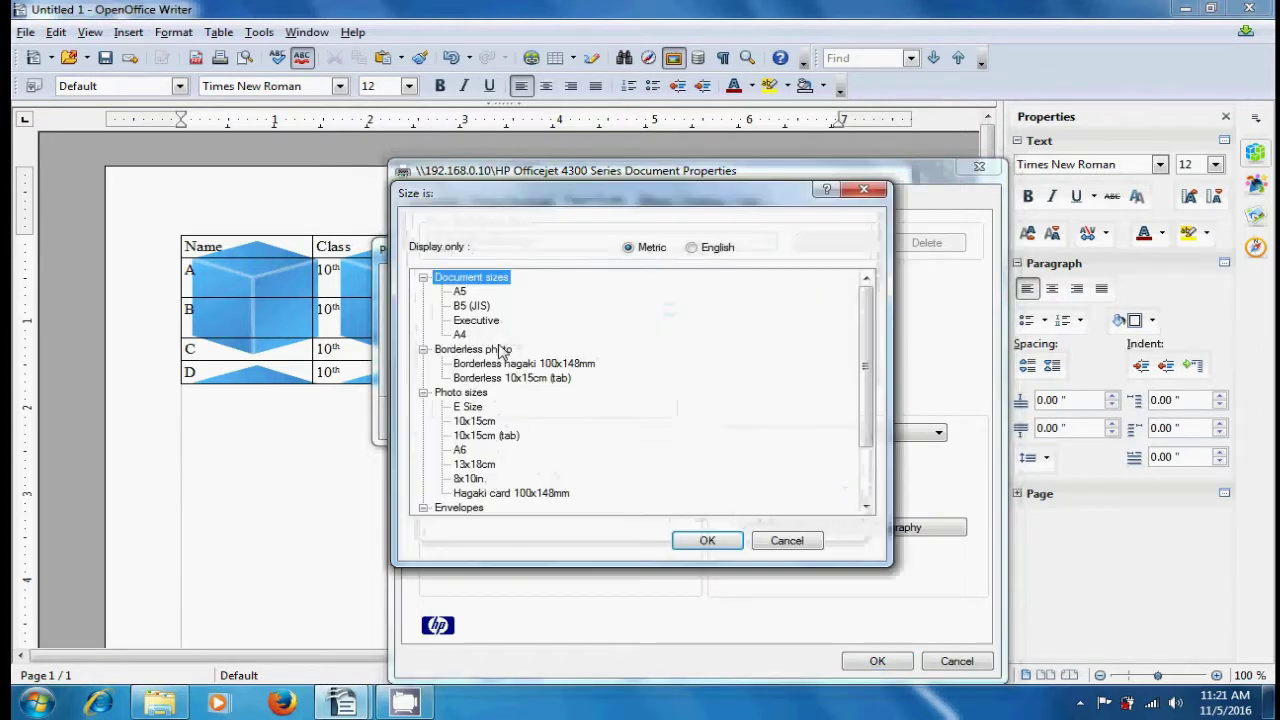
click(476, 408)
click(477, 422)
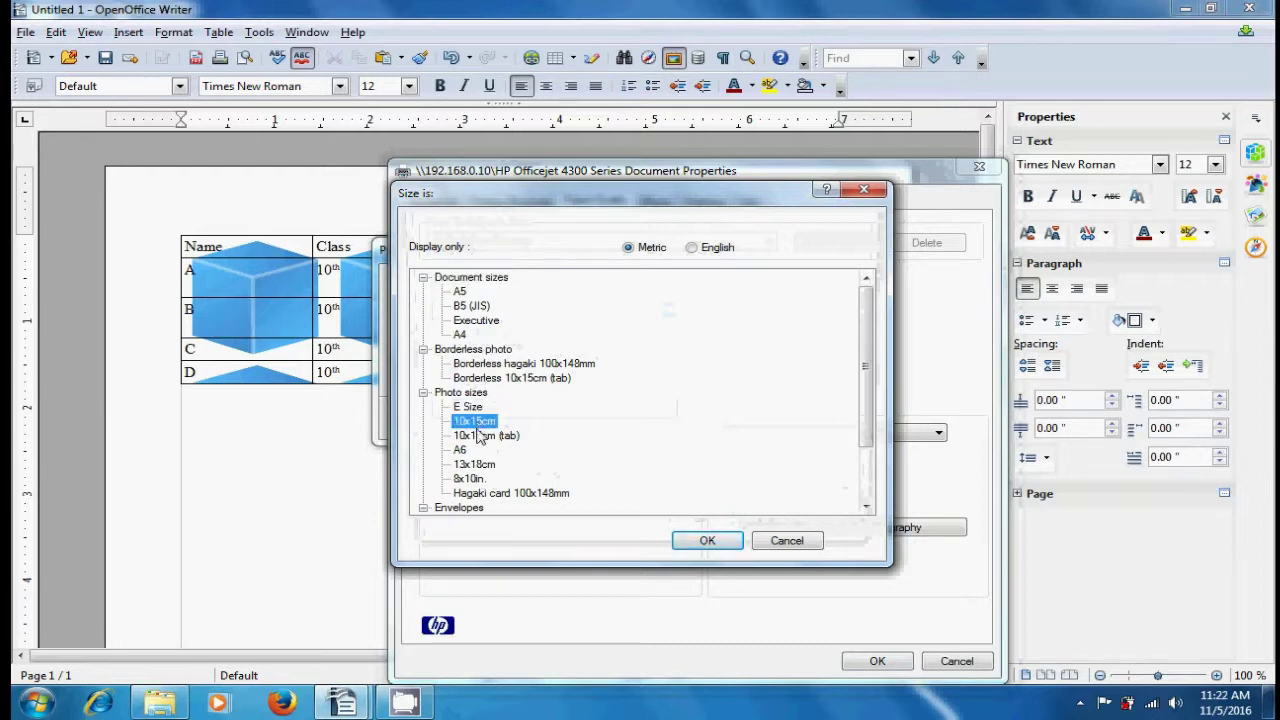
click(481, 436)
click(466, 450)
click(472, 465)
click(470, 480)
click(470, 493)
click(470, 508)
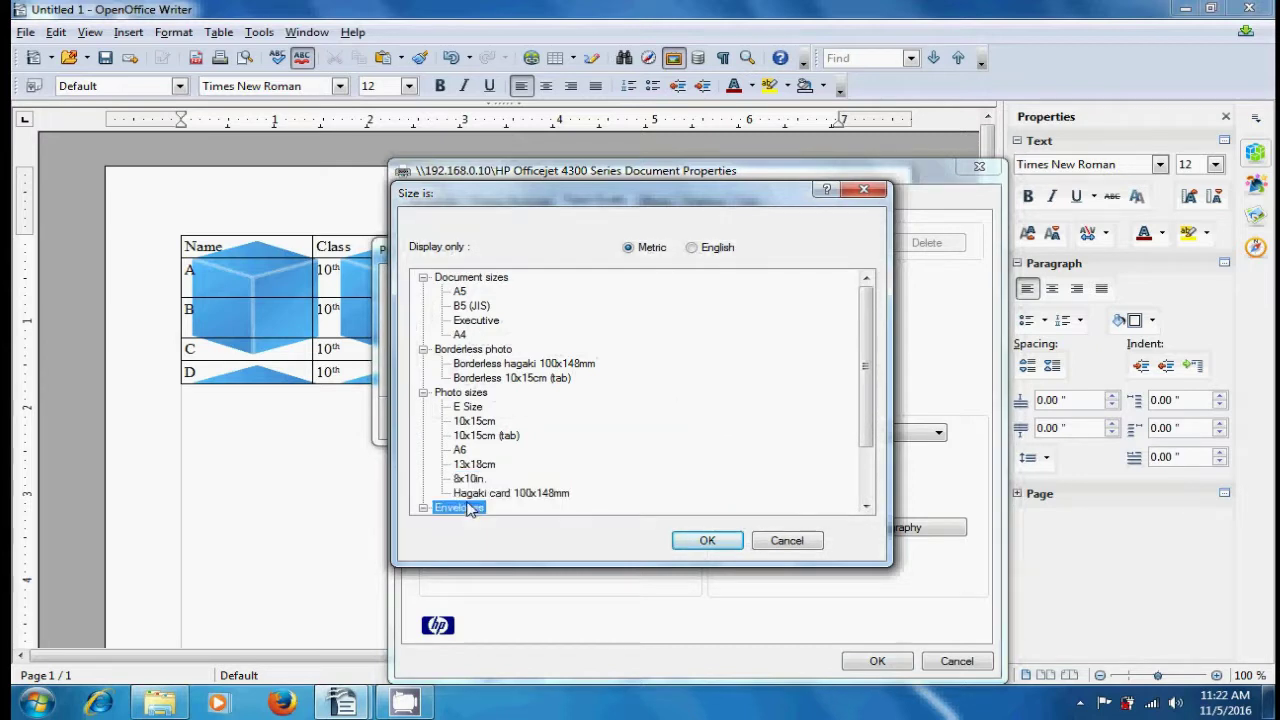
double_click(470, 508)
drag(869, 350, 868, 428)
click(492, 465)
click(497, 480)
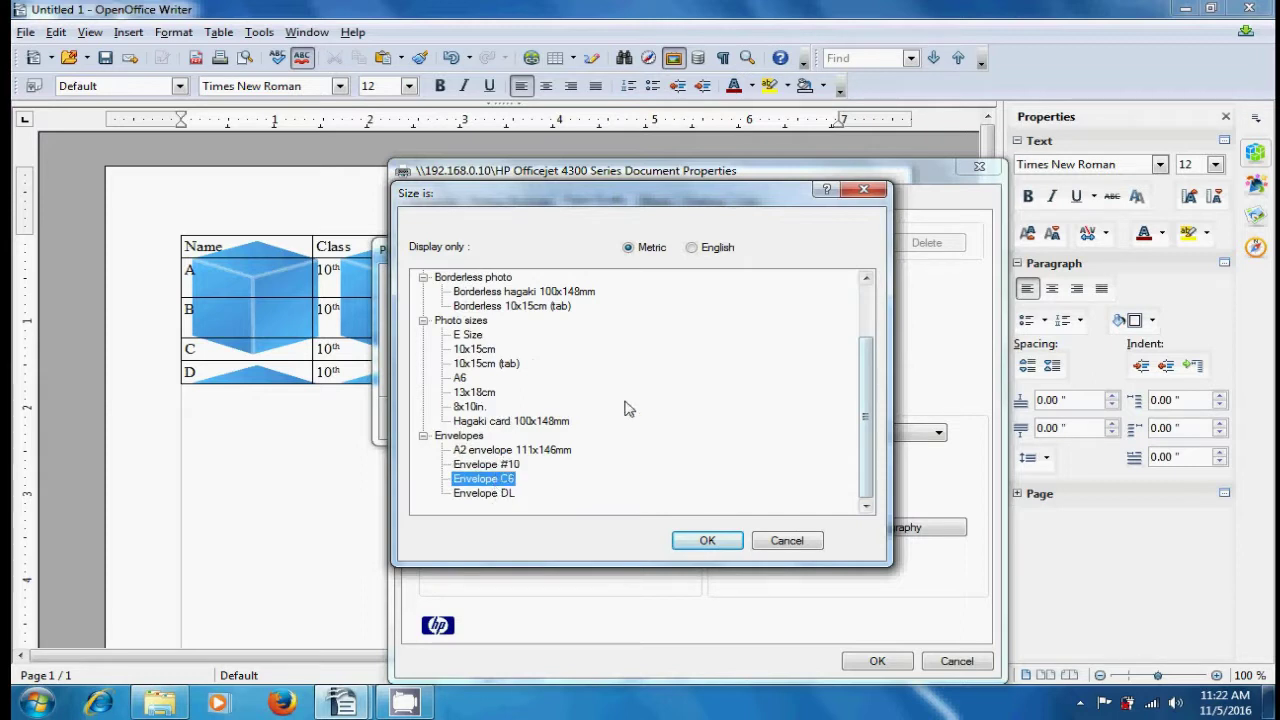
- Browse the paper sizes in inches, close the list, and keep Normal print quality
click(692, 248)
click(475, 292)
click(467, 306)
click(467, 320)
click(474, 350)
click(476, 408)
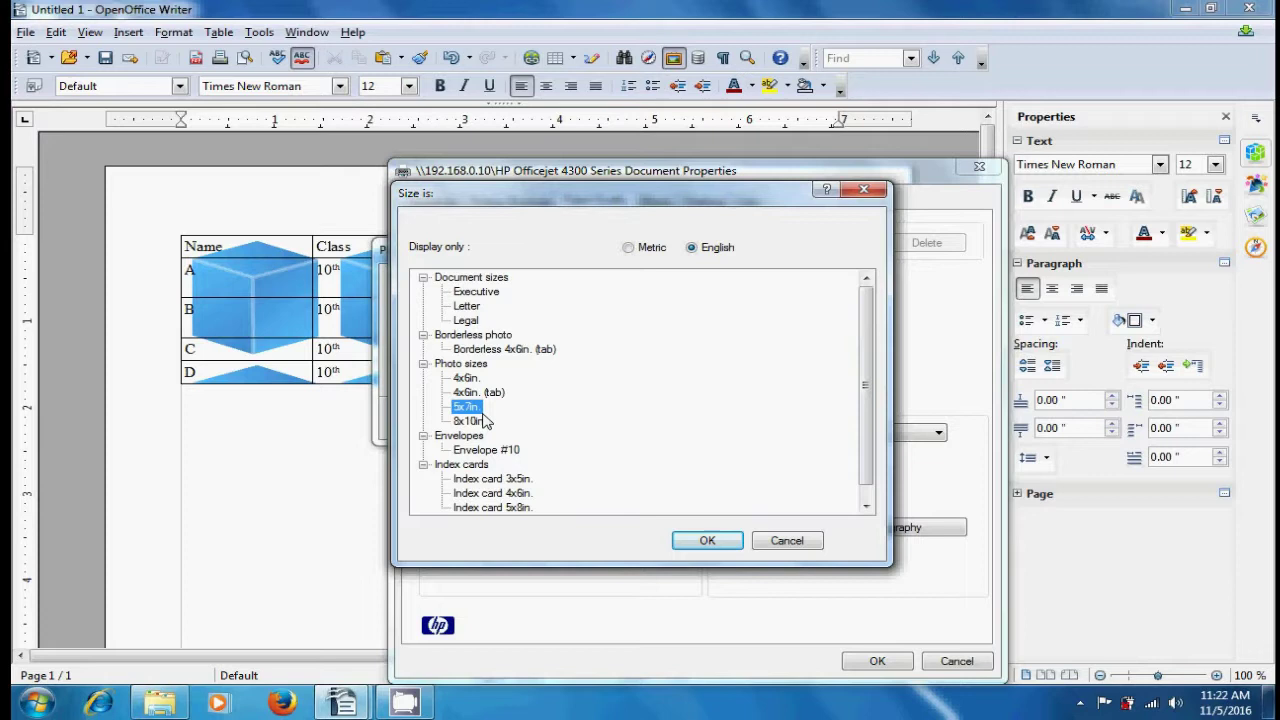
click(863, 189)
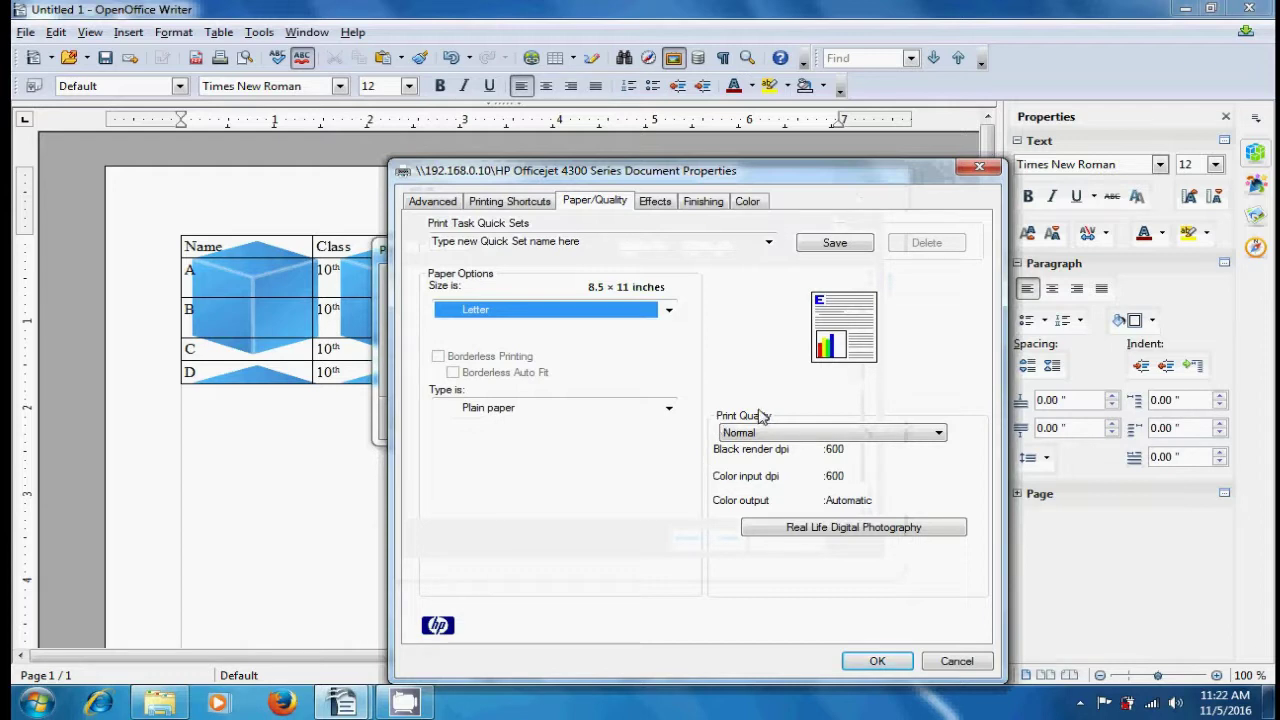
click(936, 434)
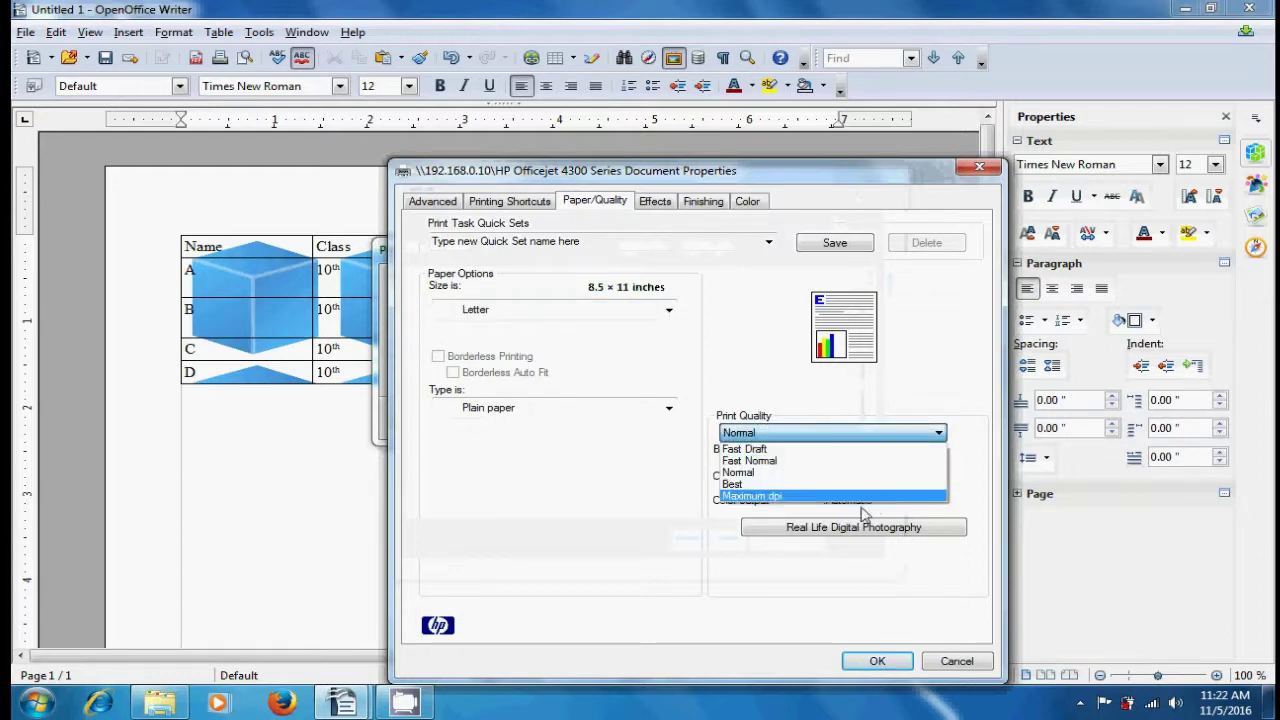
click(660, 488)
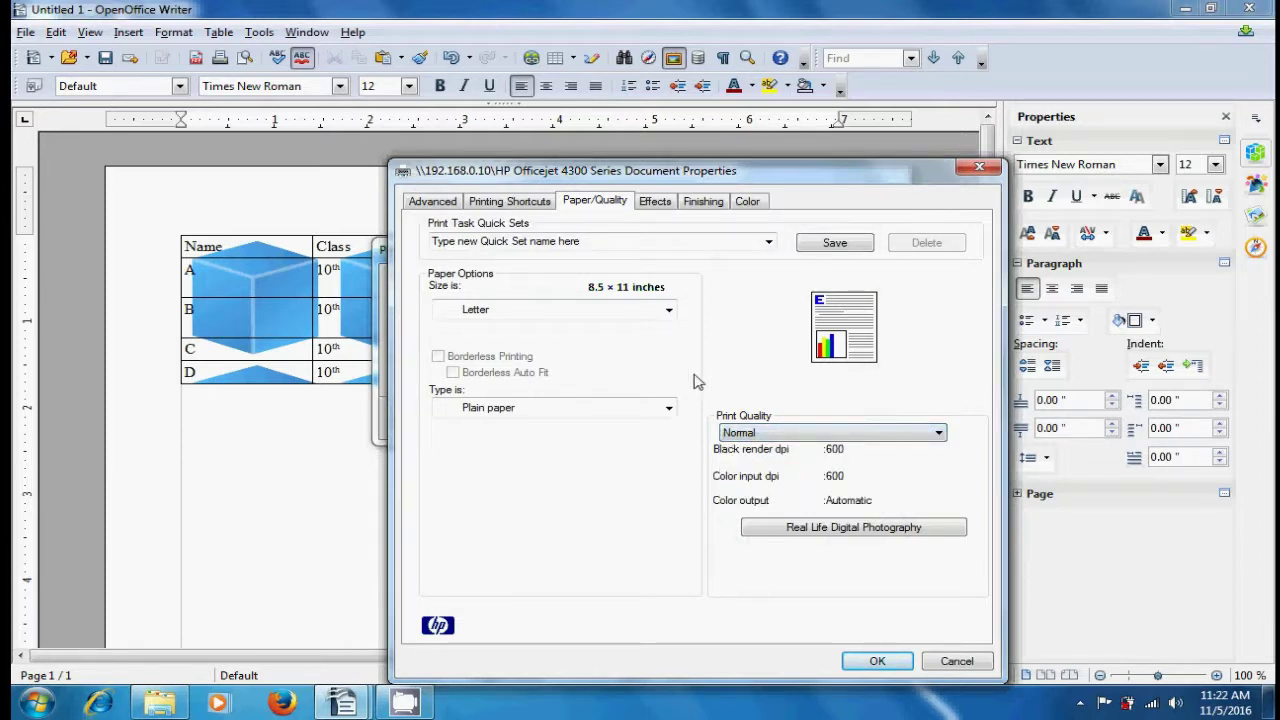
click(656, 205)
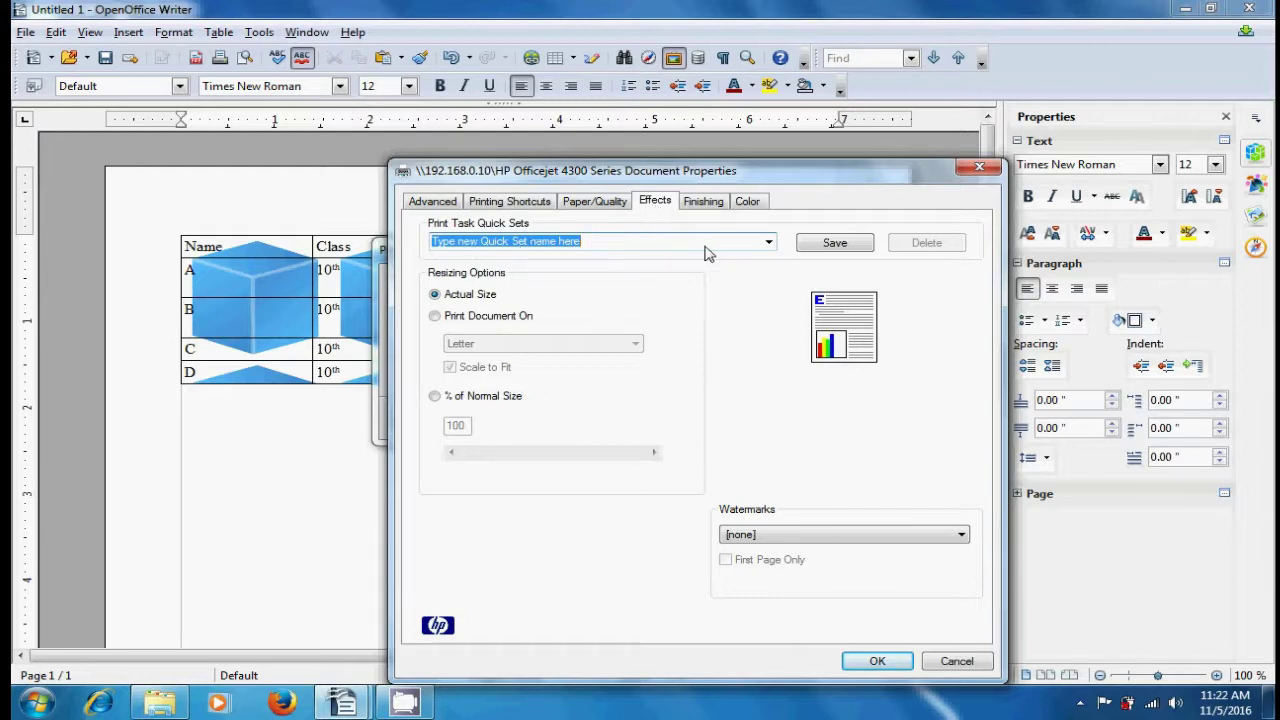
- Check the quick set list, then keep Letter as the fit-to paper size
click(769, 243)
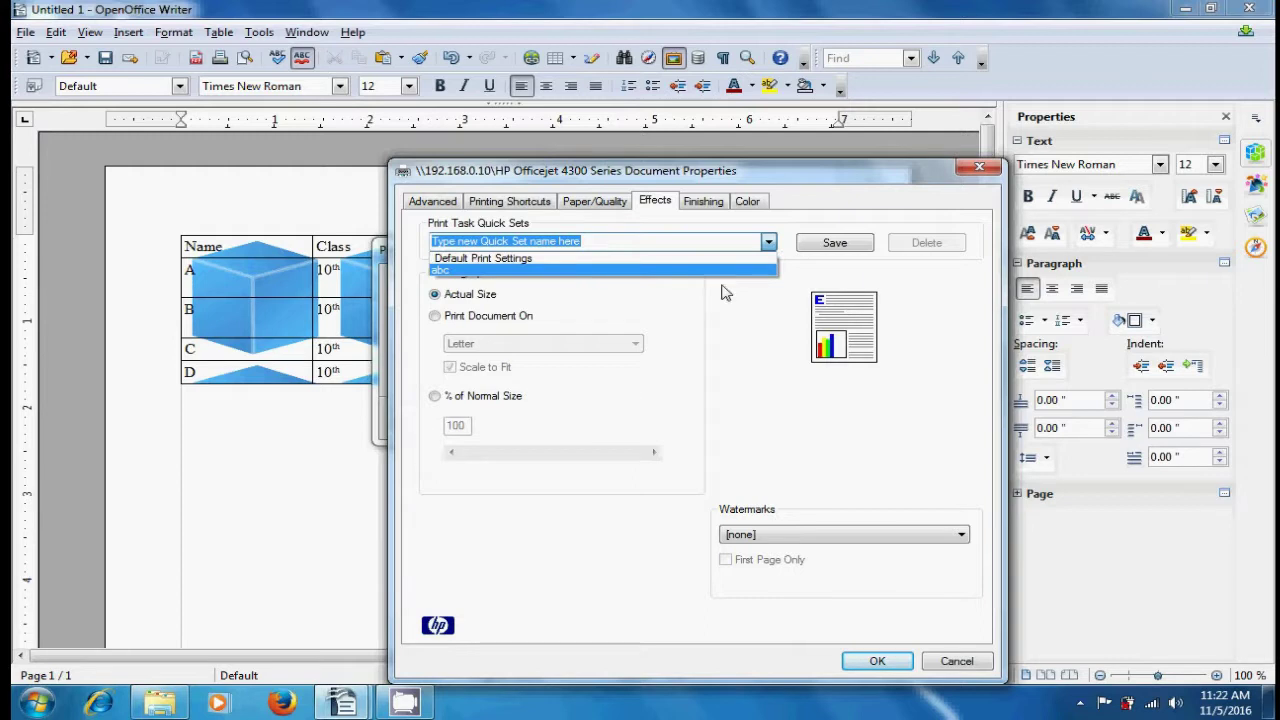
click(743, 318)
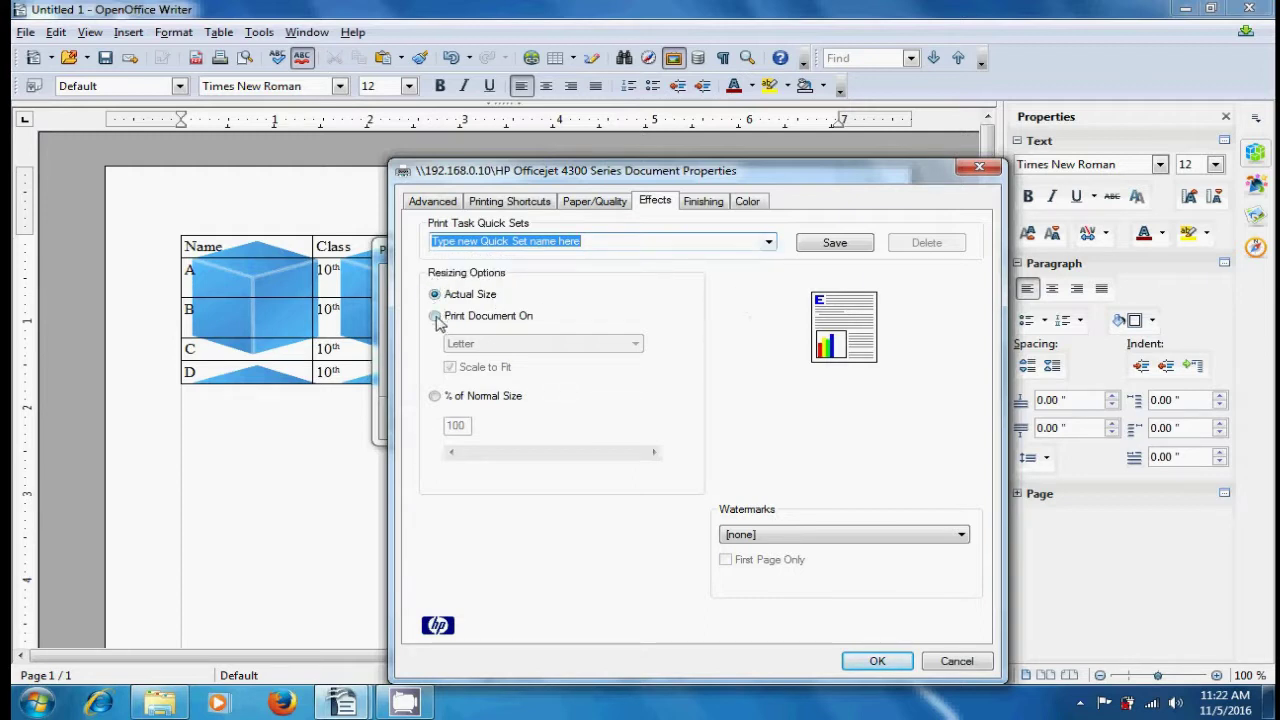
click(435, 316)
click(634, 344)
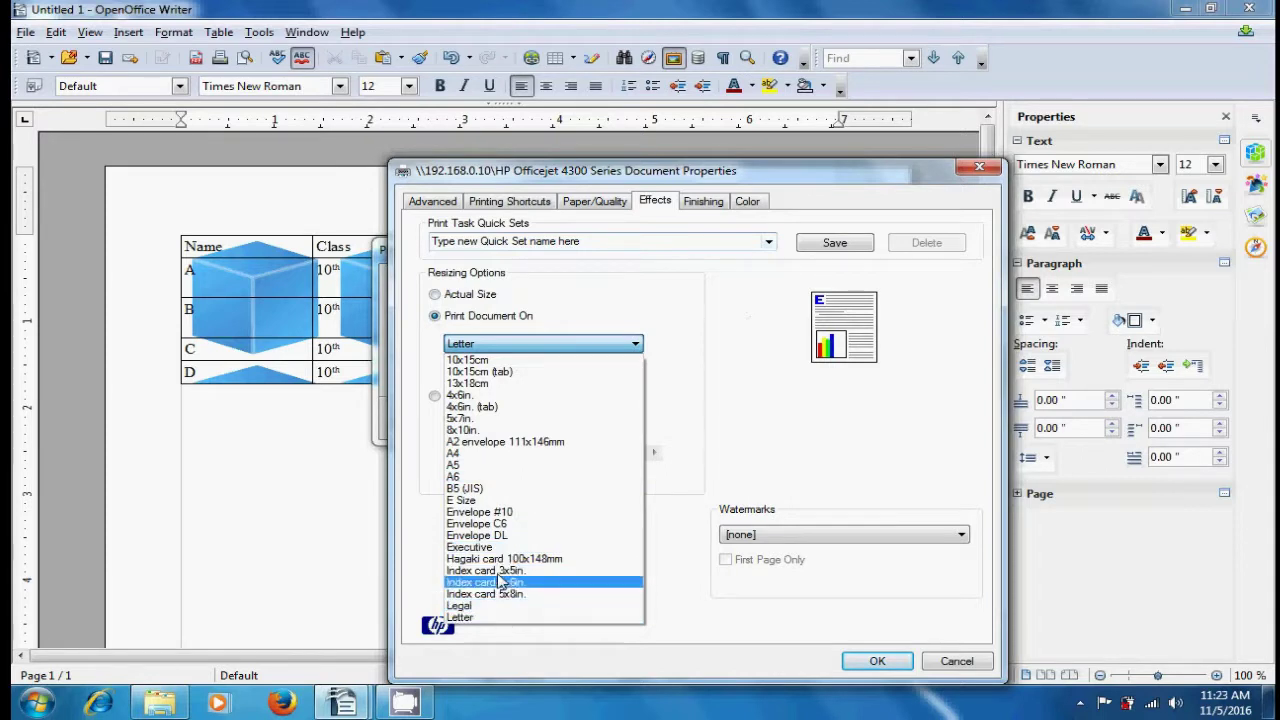
click(690, 376)
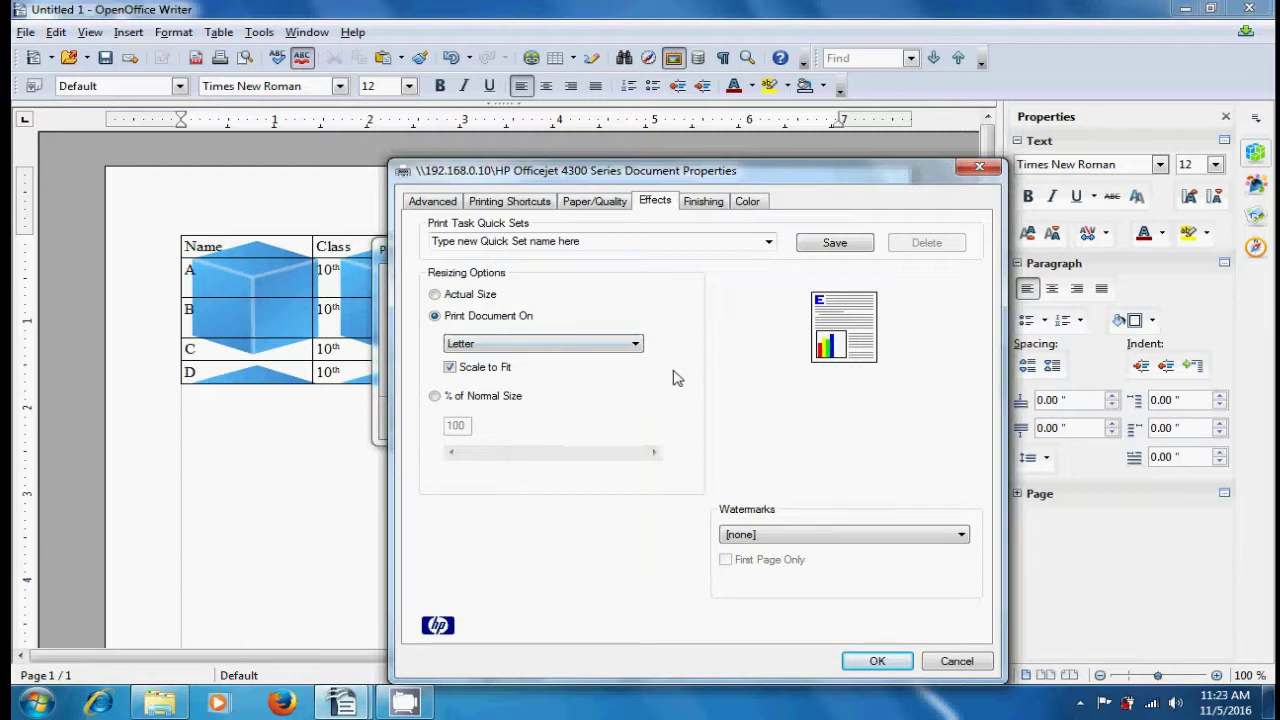
- Scale the printout to 115% of normal size and leave Watermarks at [none]
click(434, 396)
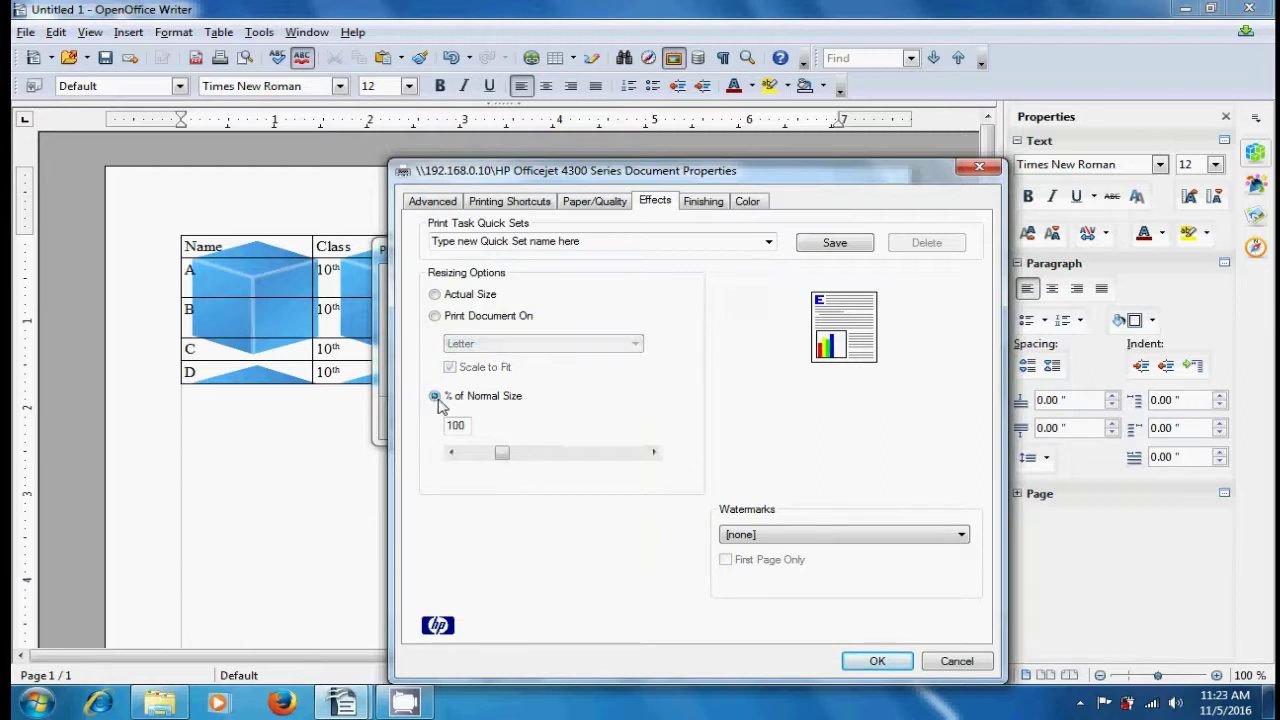
drag(500, 452, 512, 460)
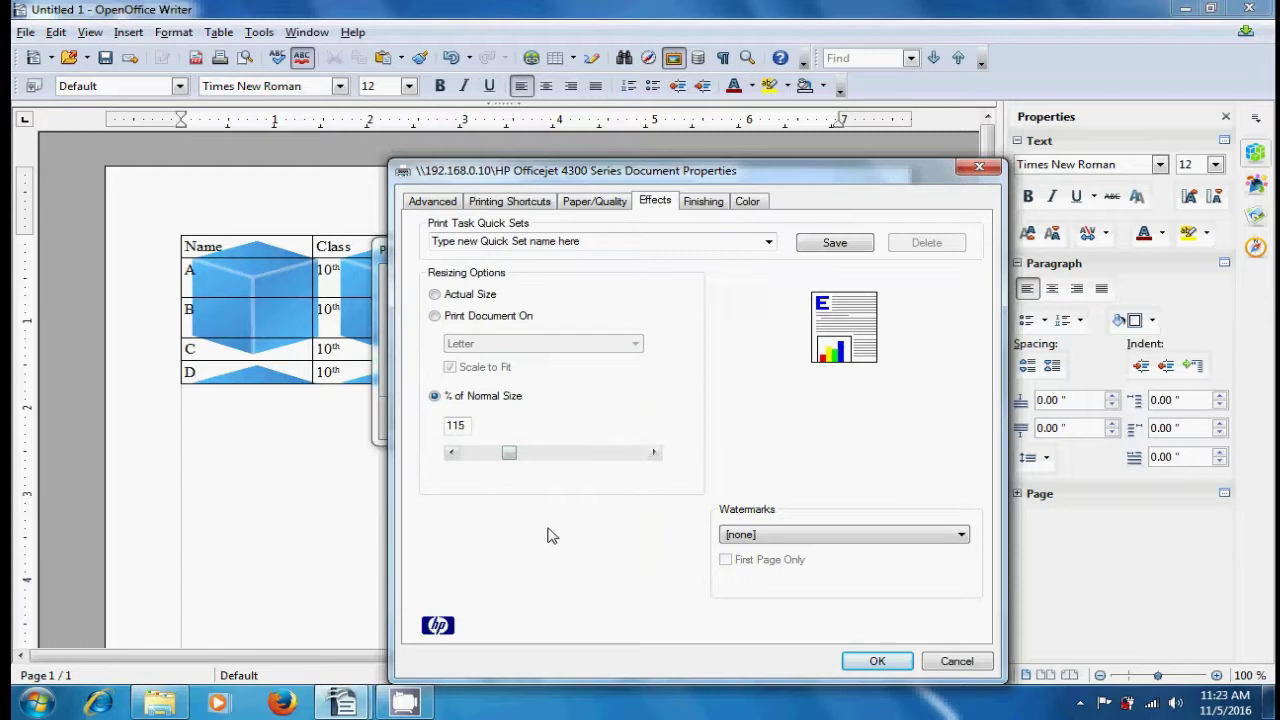
click(963, 538)
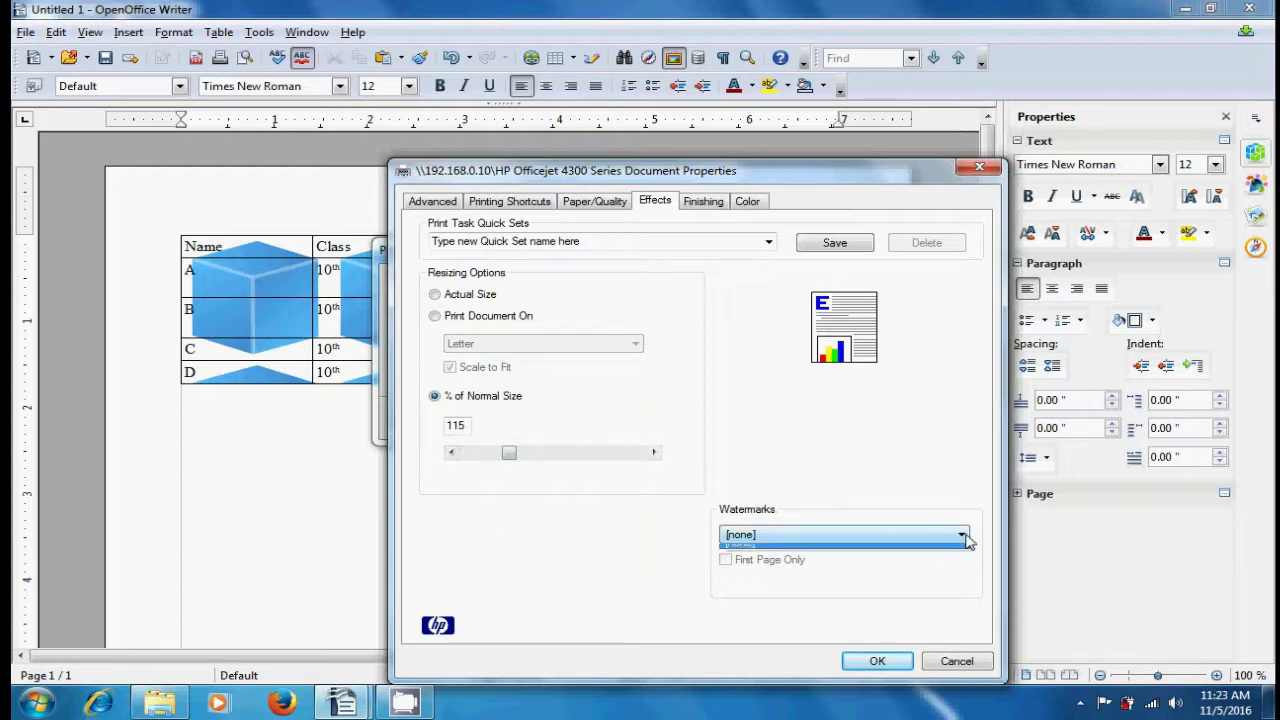
click(850, 555)
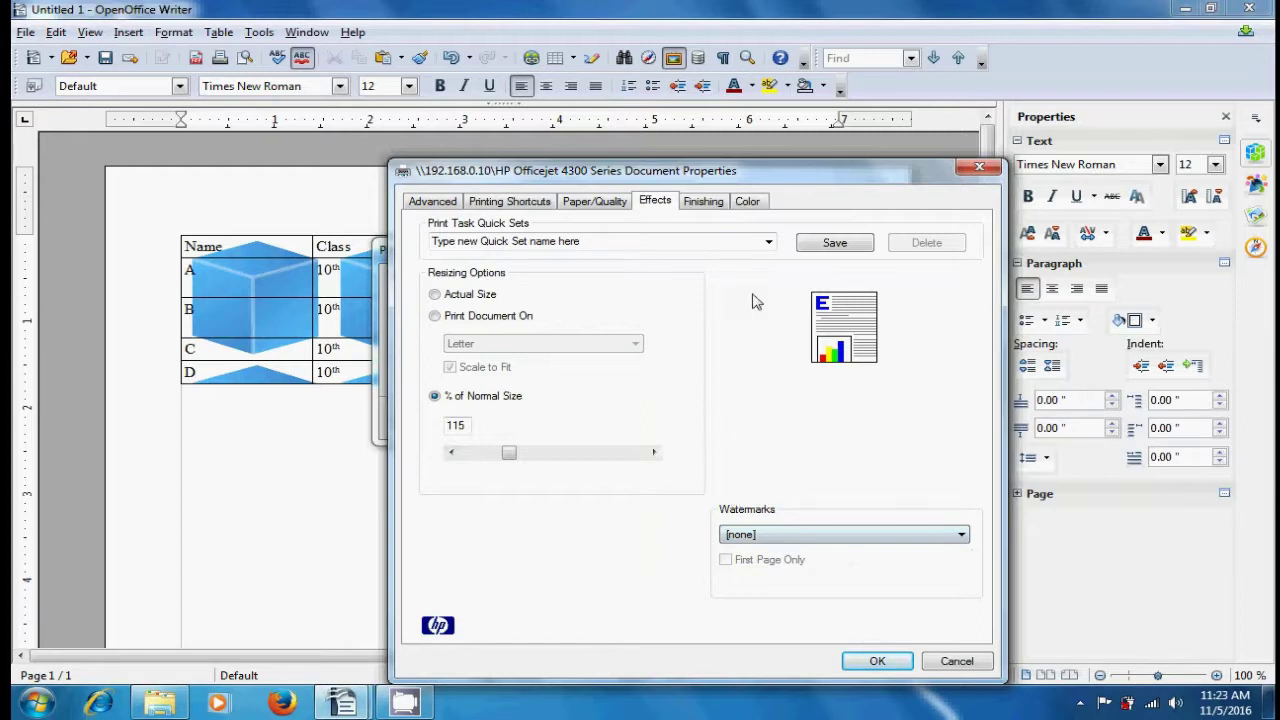
click(705, 201)
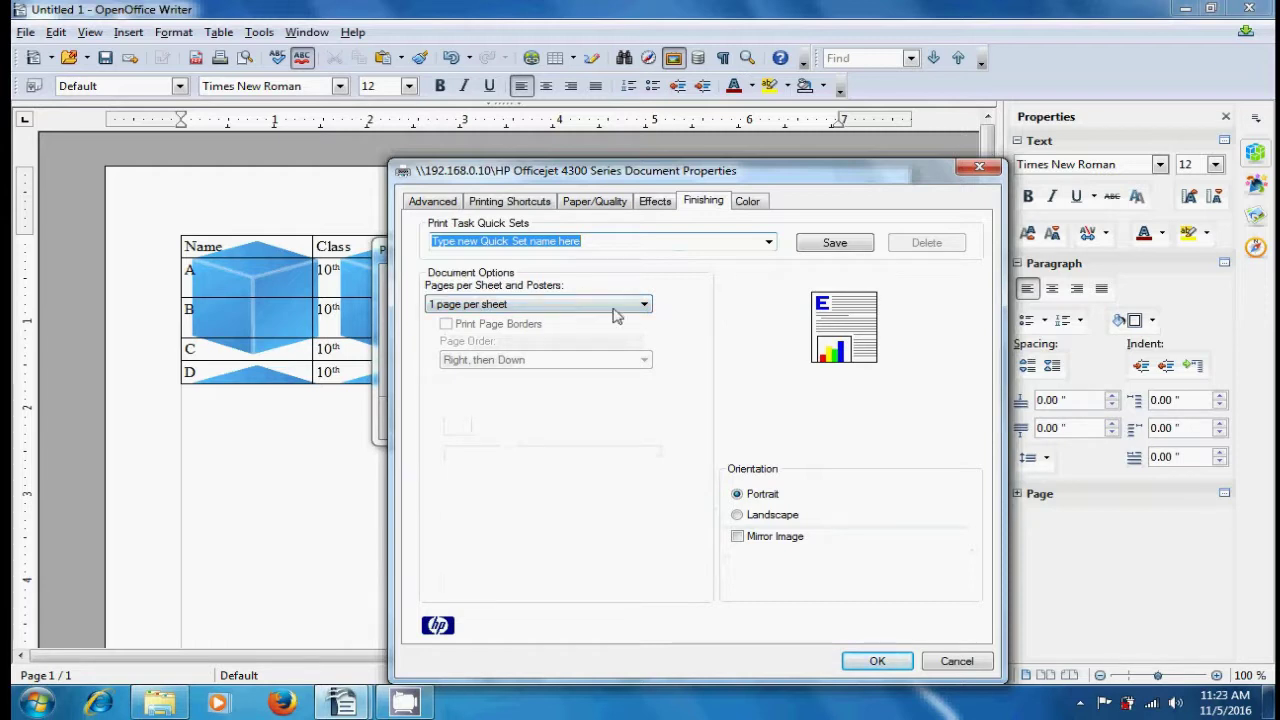
- Leave Pages per Sheet at 1 on the Finishing tab
click(643, 306)
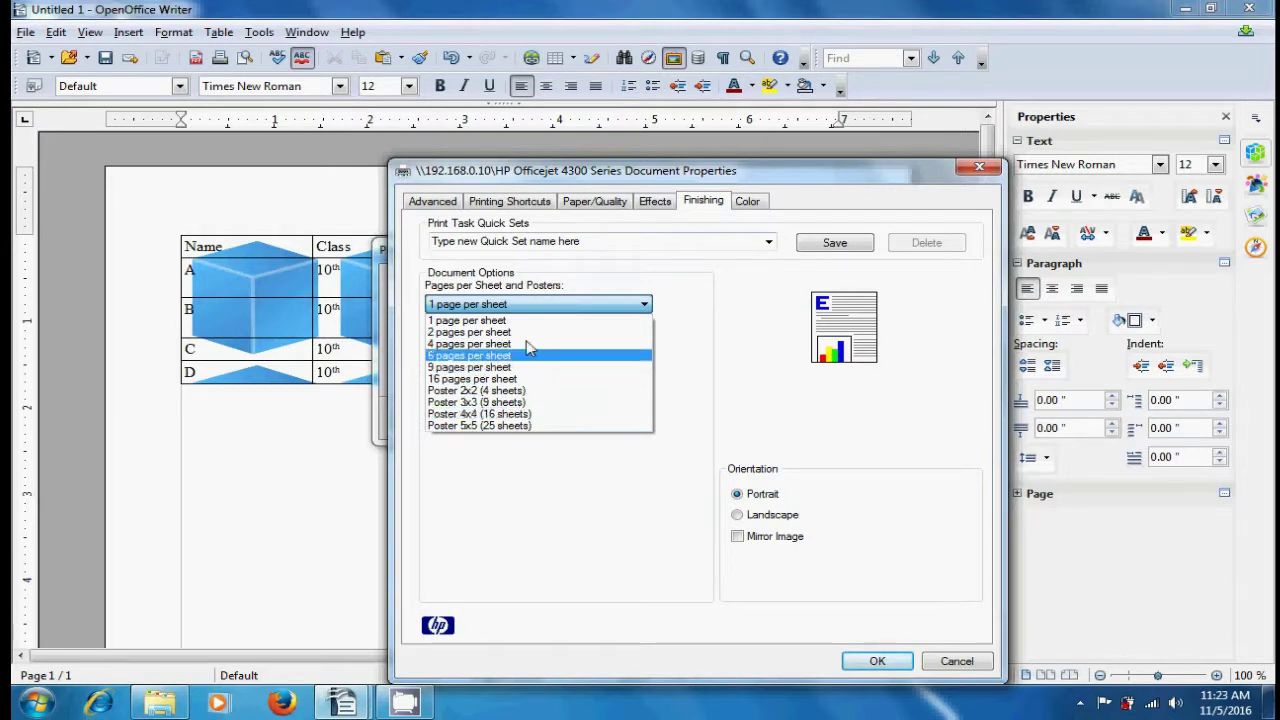
click(701, 342)
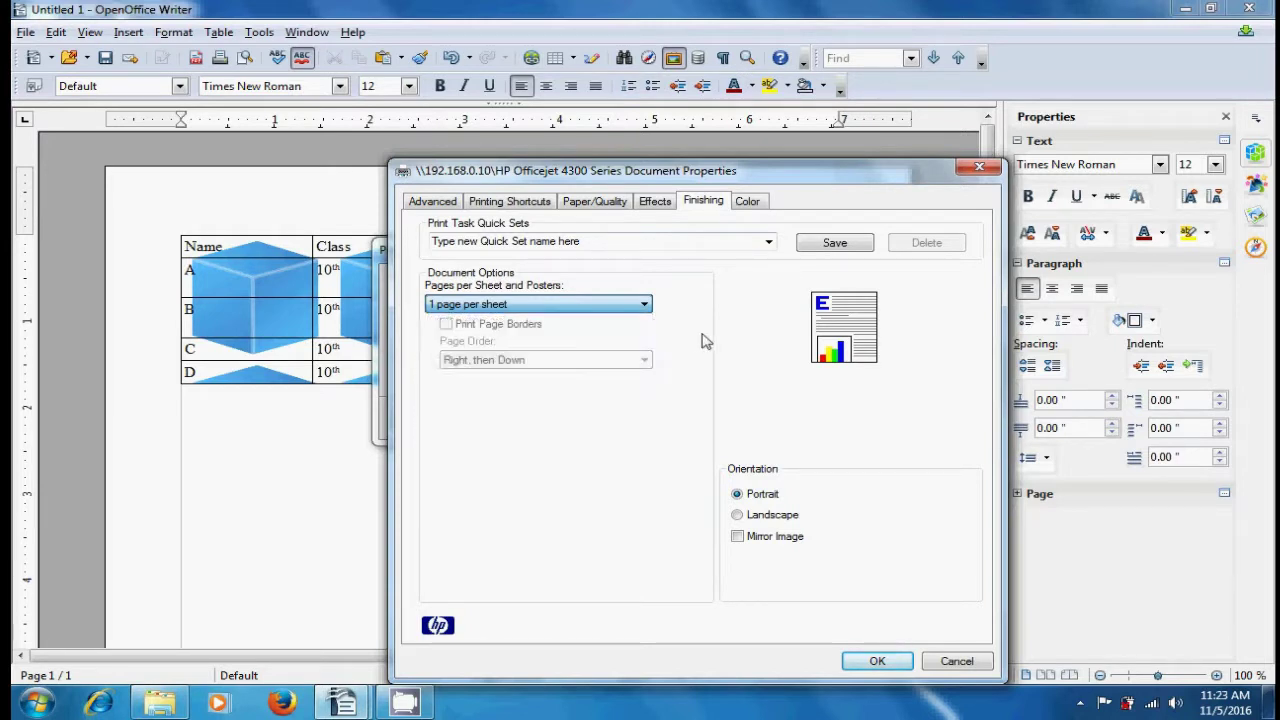
click(752, 203)
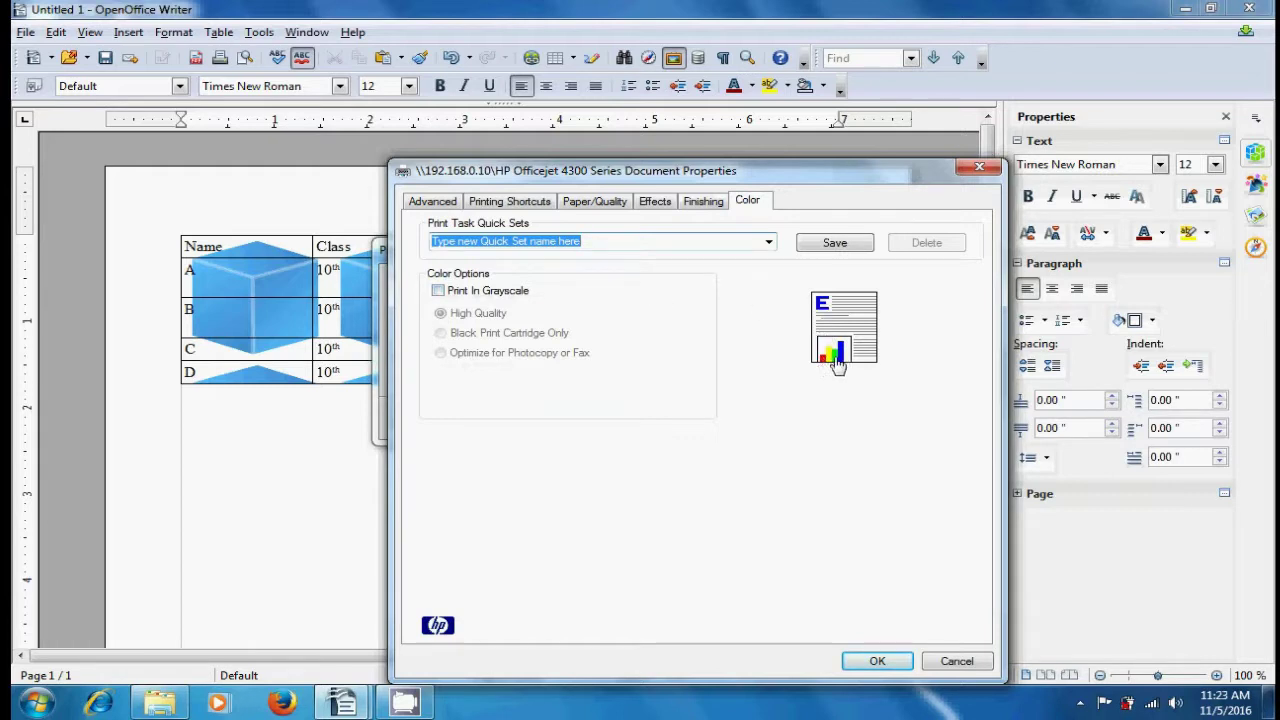
- Turn on Print In Grayscale with Optimize for Photocopy or Fax, then close Document Properties
click(439, 291)
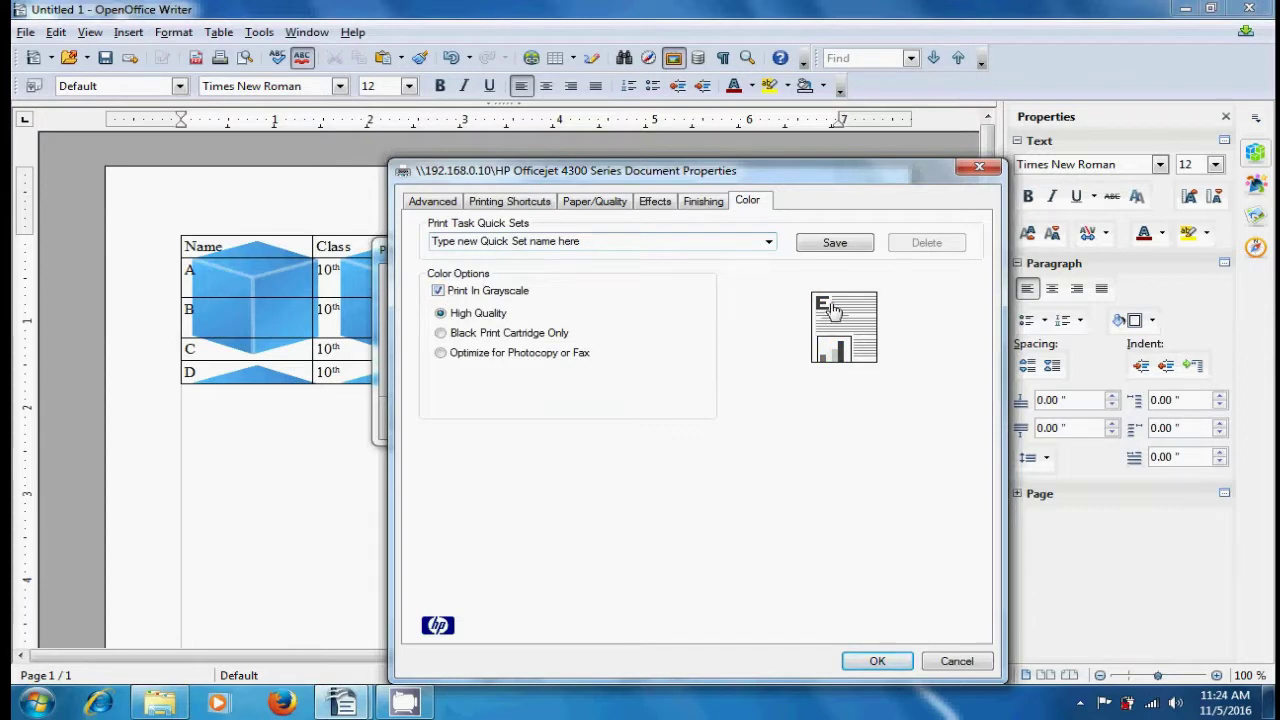
click(441, 334)
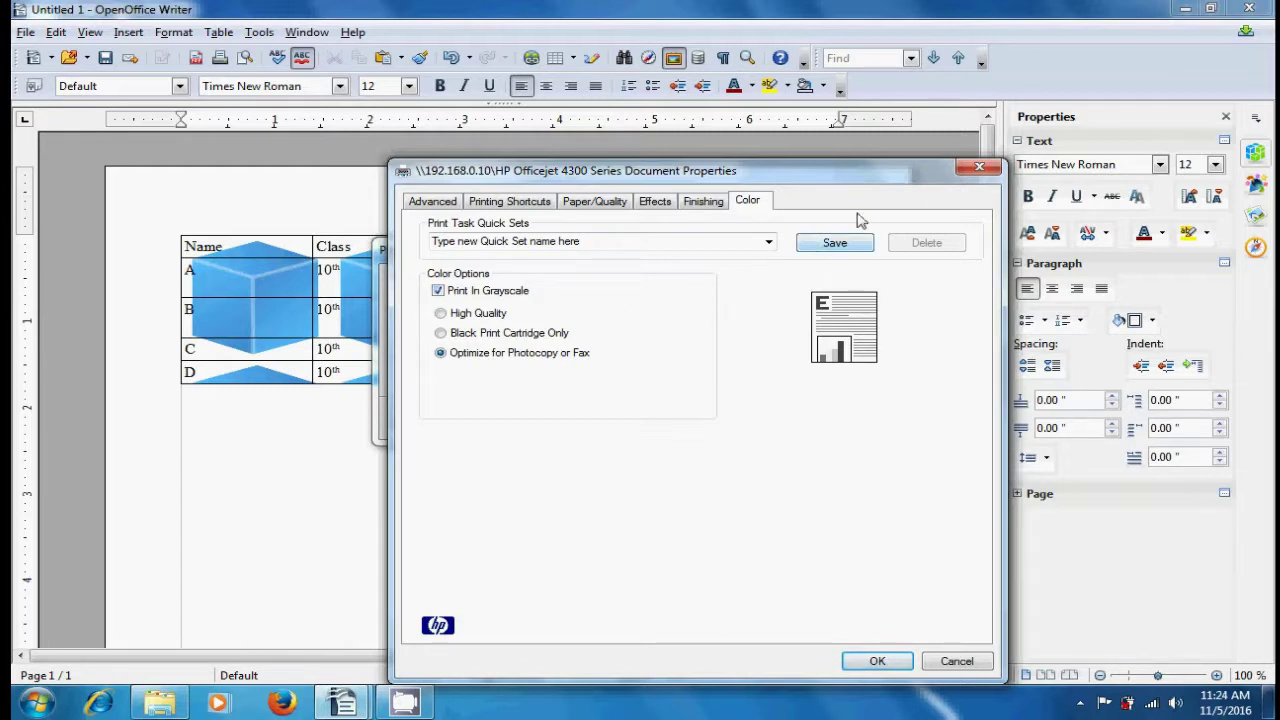
click(979, 168)
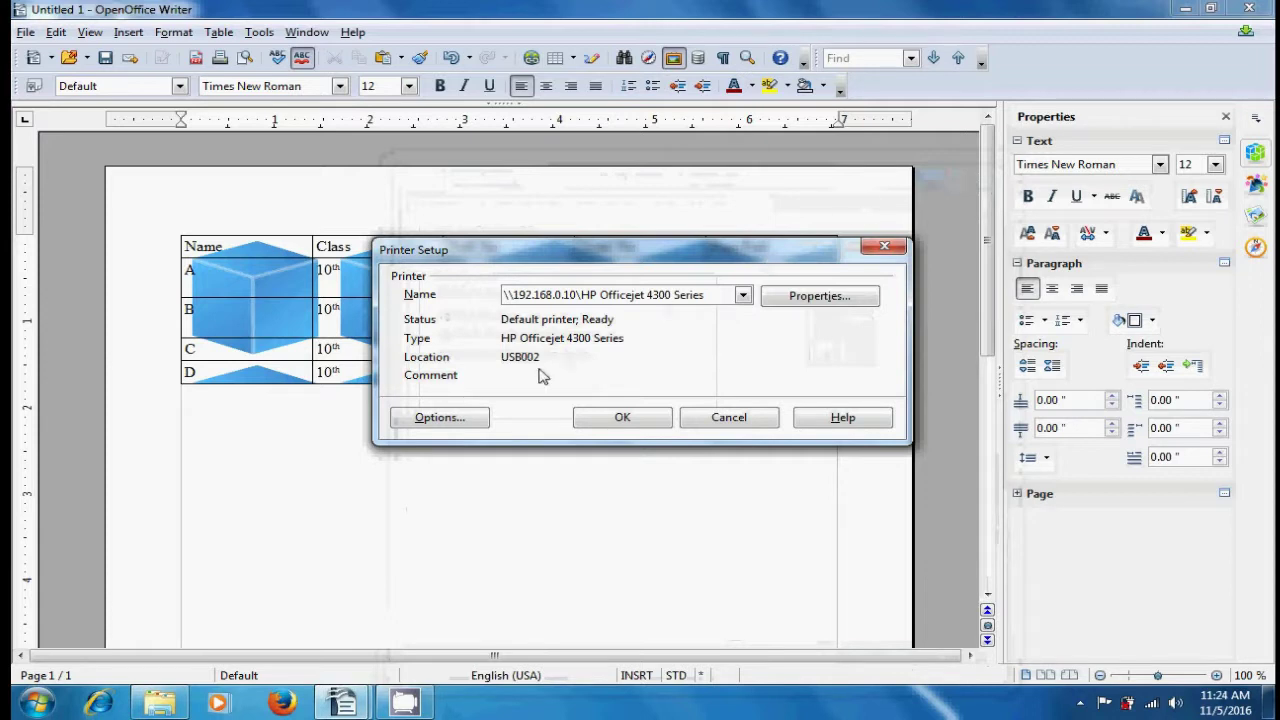
- Open Printer Options from the Printer Setup dialog
click(466, 418)
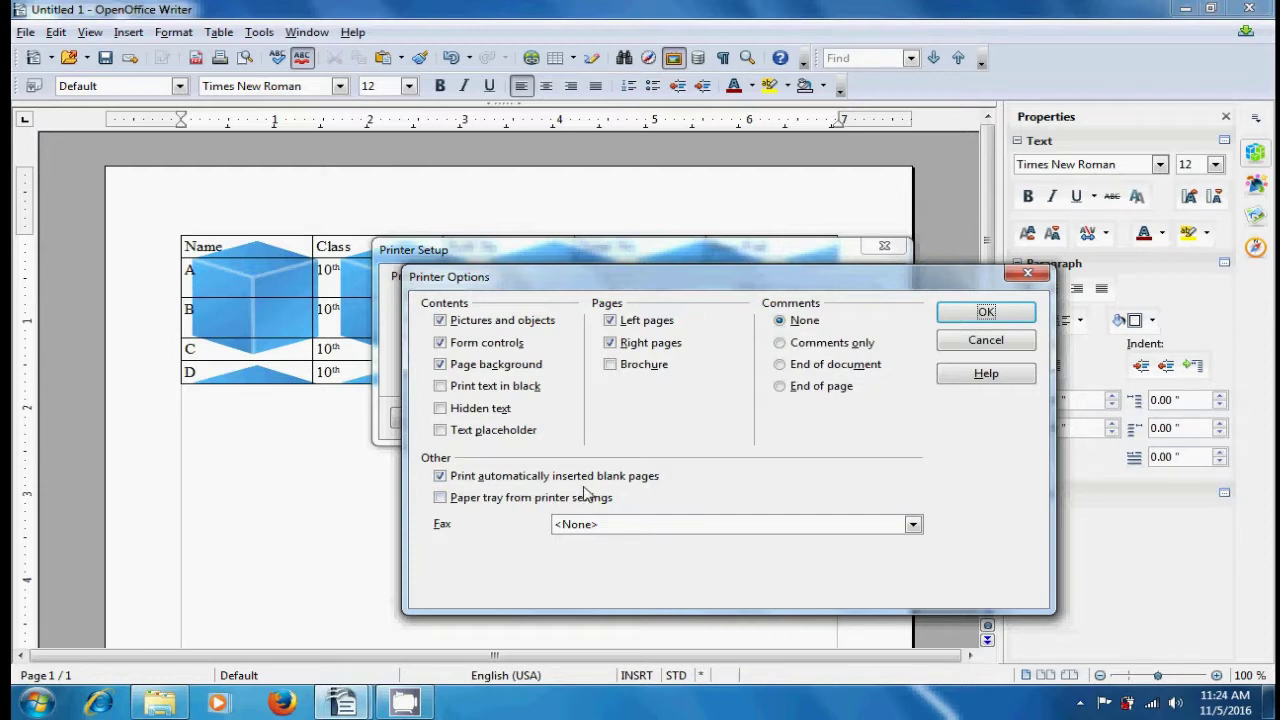
- Toggle the blank-pages and paper-tray checkboxes under Other, and keep Fax at <None>
click(440, 477)
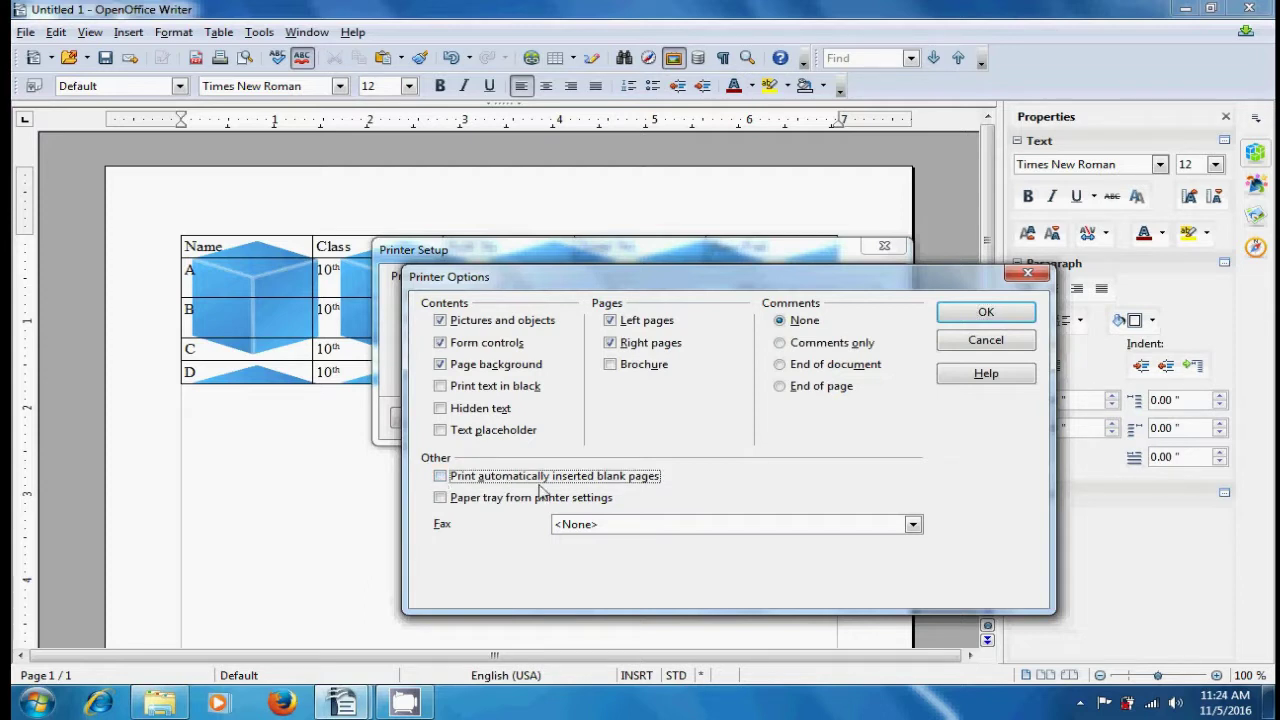
click(441, 478)
click(441, 498)
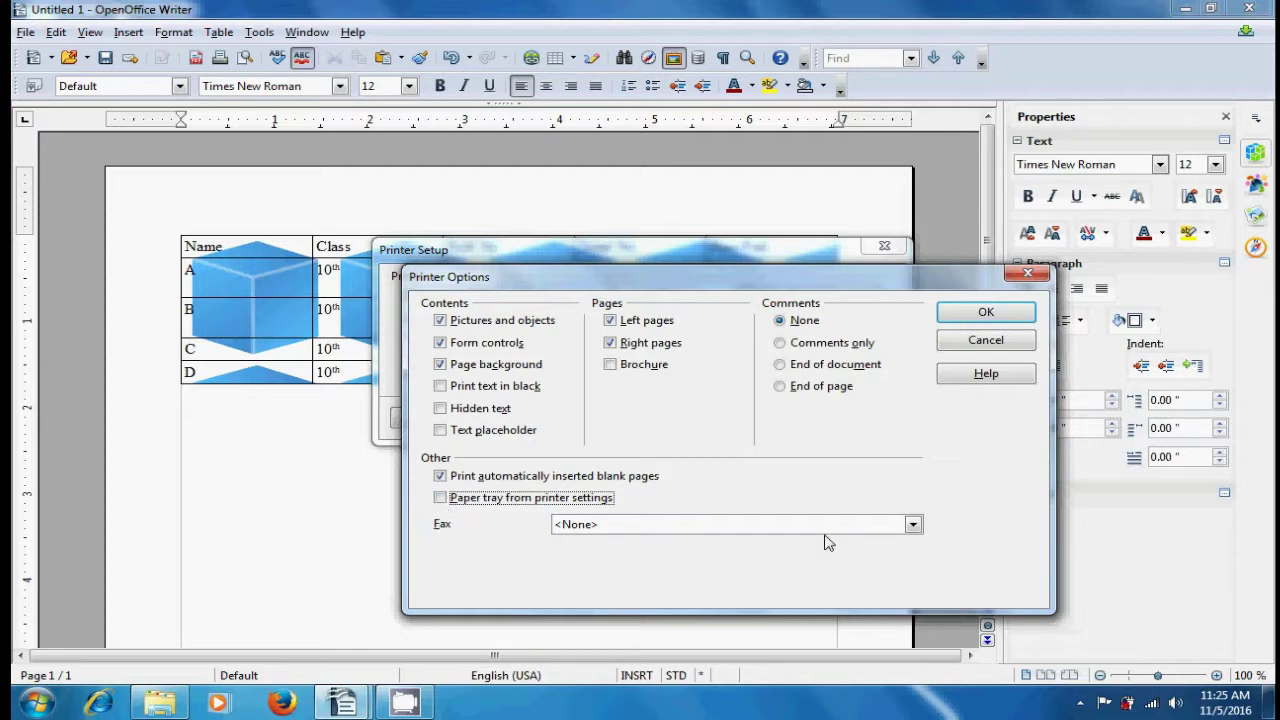
click(913, 527)
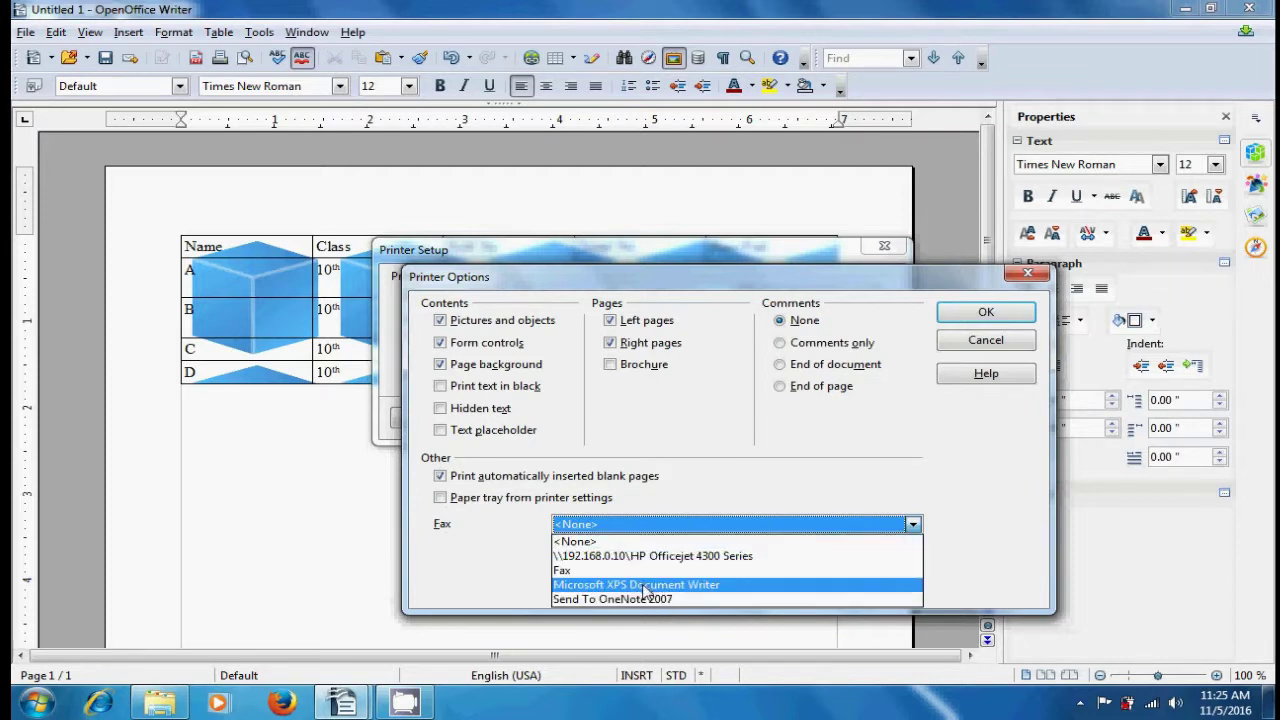
click(735, 487)
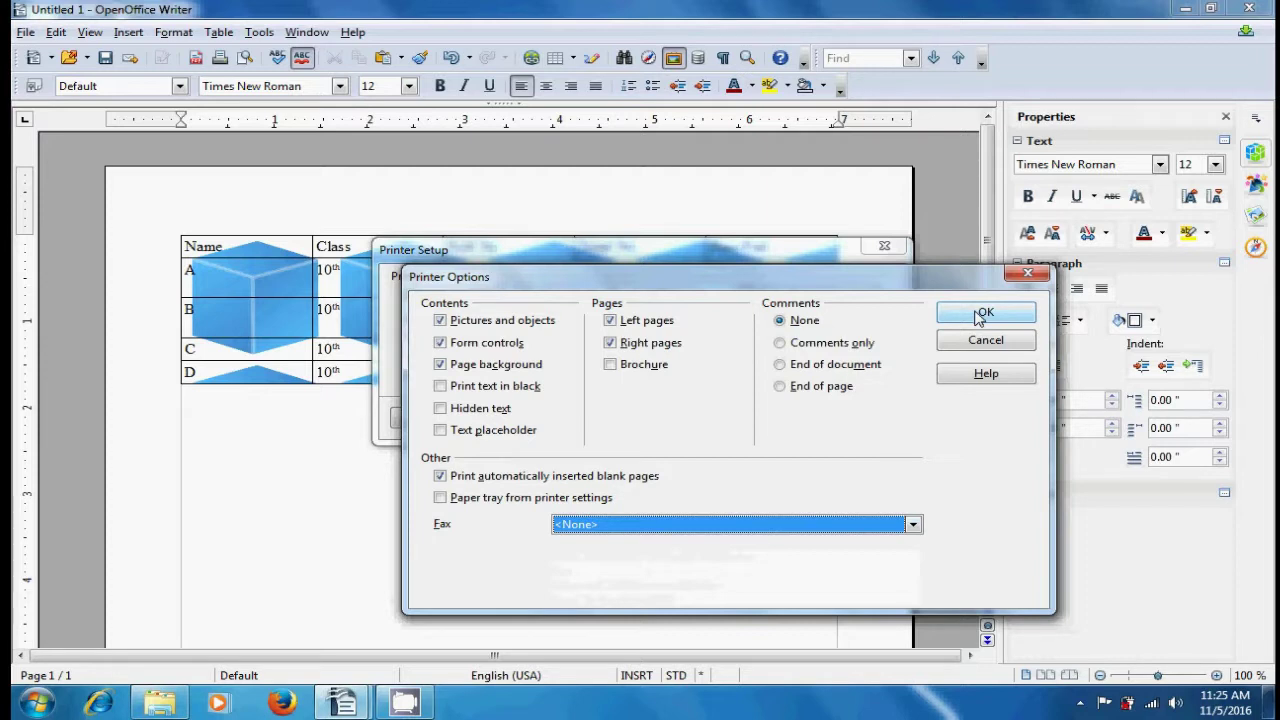
- Close Printer Options and Printer Setup, returning to cell E3 of the table
click(1024, 276)
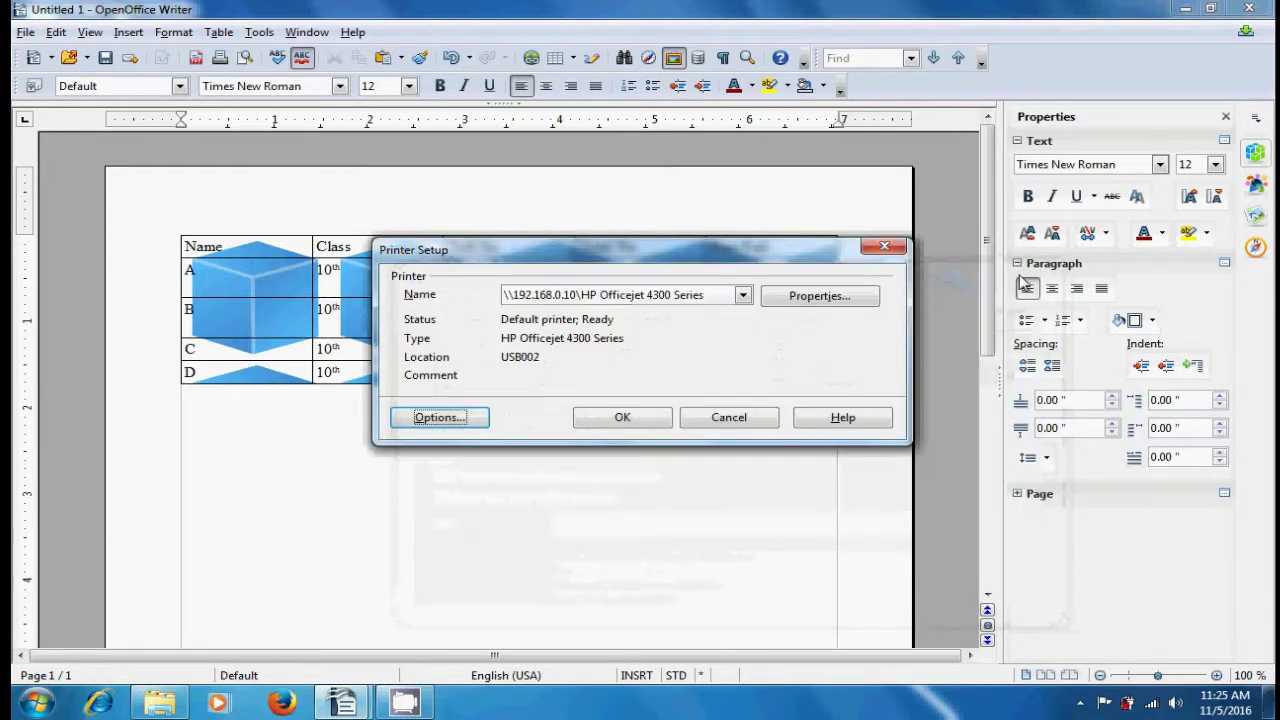
click(885, 247)
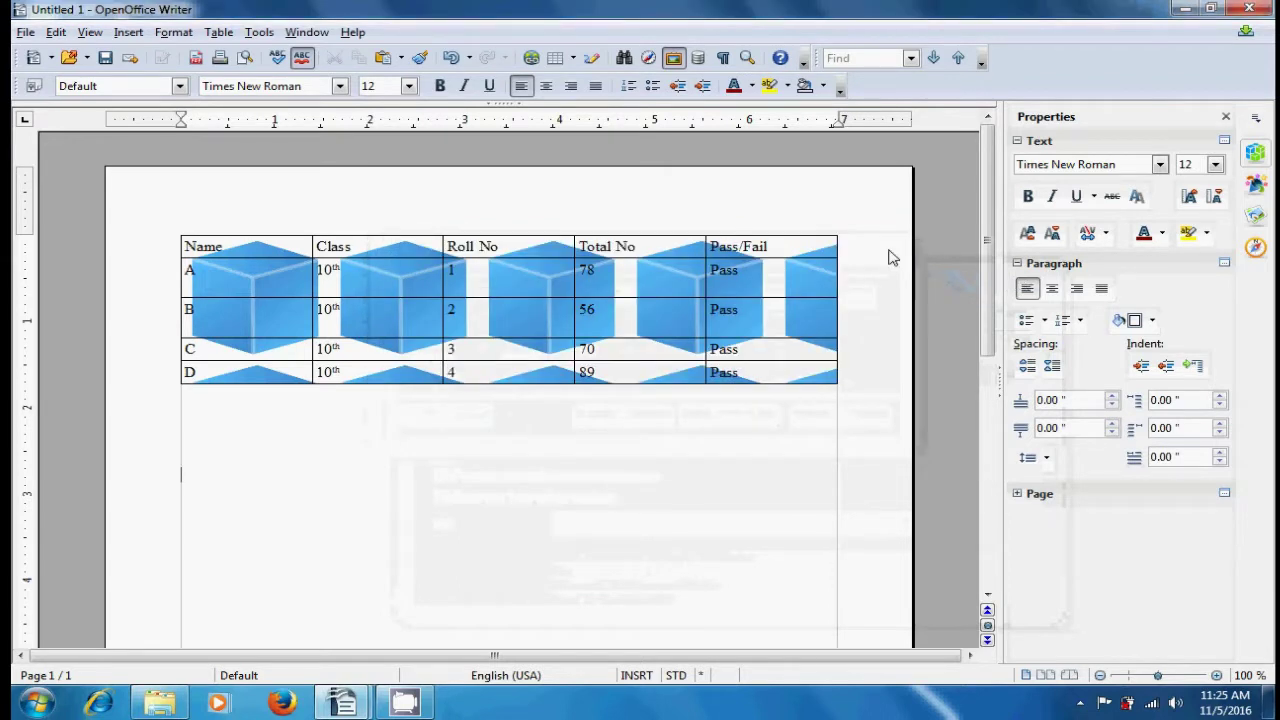
click(790, 300)
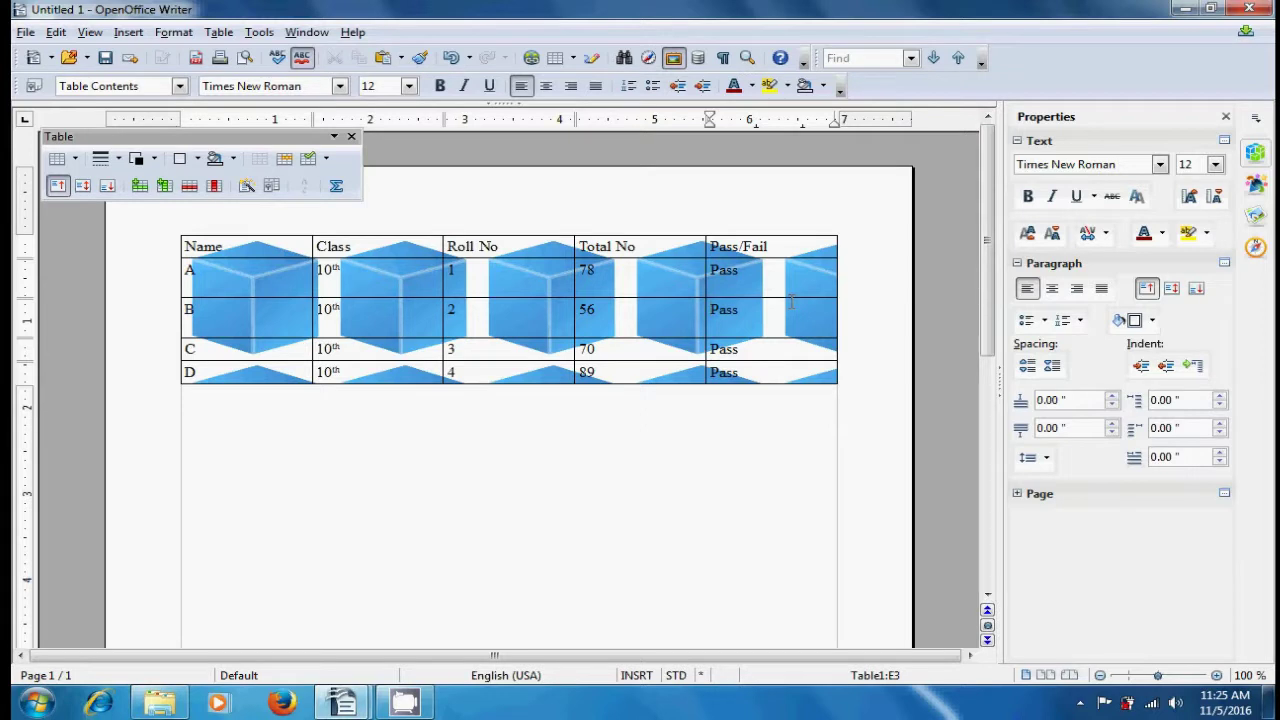